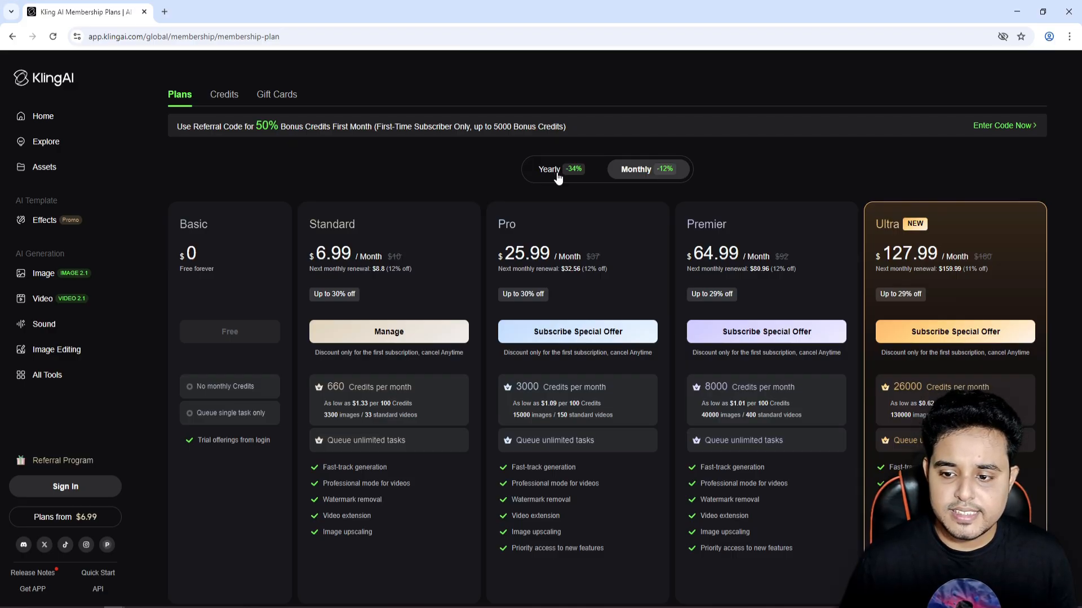
View the yearly membership prices and sign in to Kling AI with a Google account.
{"action": "left_click", "coordinate": [557, 175]}
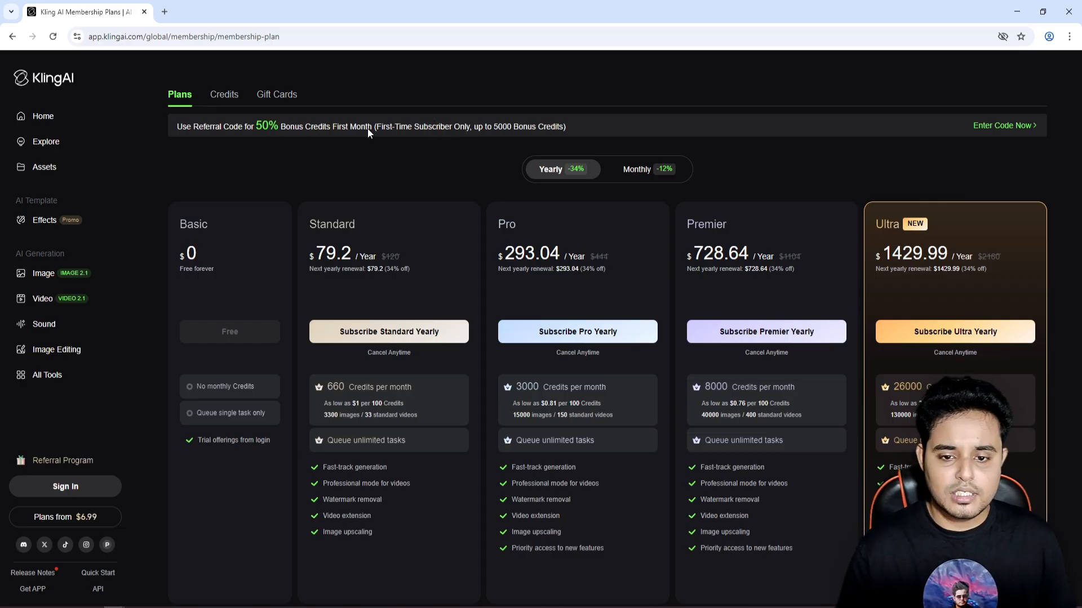
{"action": "left_click", "coordinate": [66, 488]}
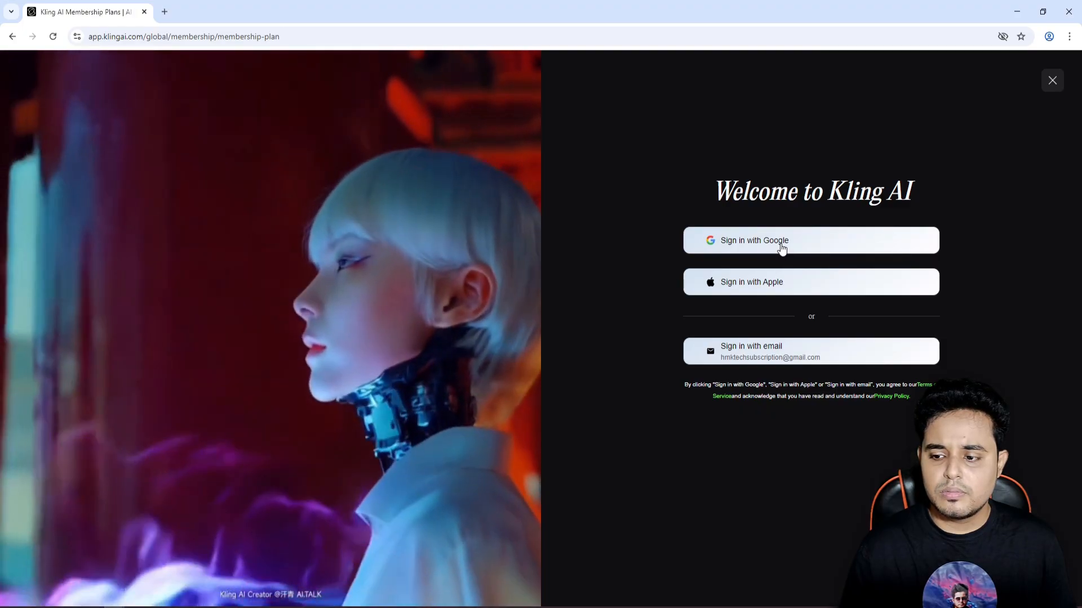
{"action": "left_click", "coordinate": [780, 248]}
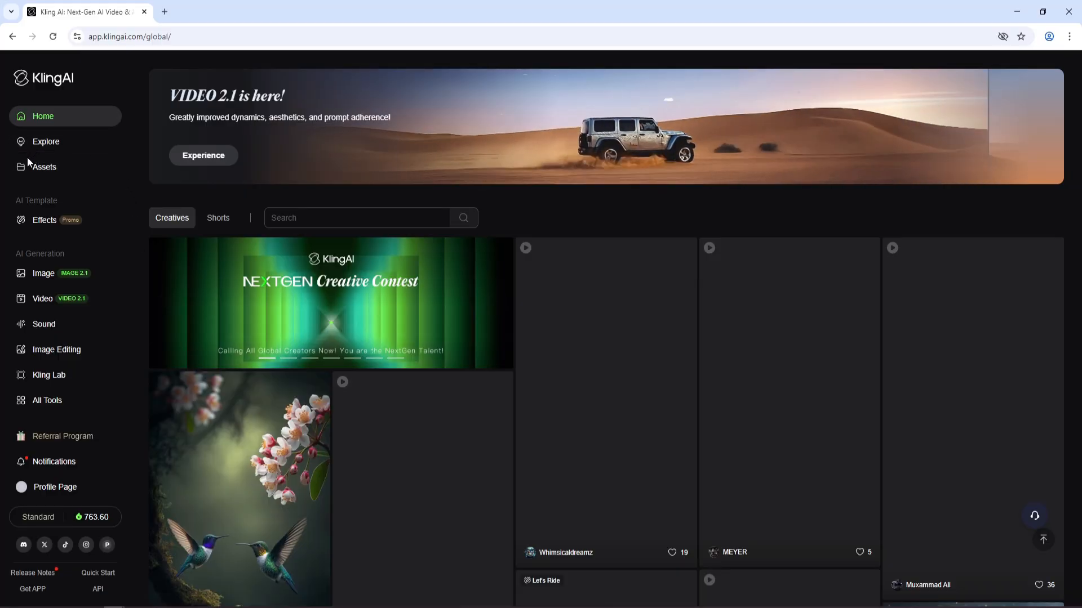
Browse the previously generated creations in Assets.
{"action": "left_click", "coordinate": [62, 176]}
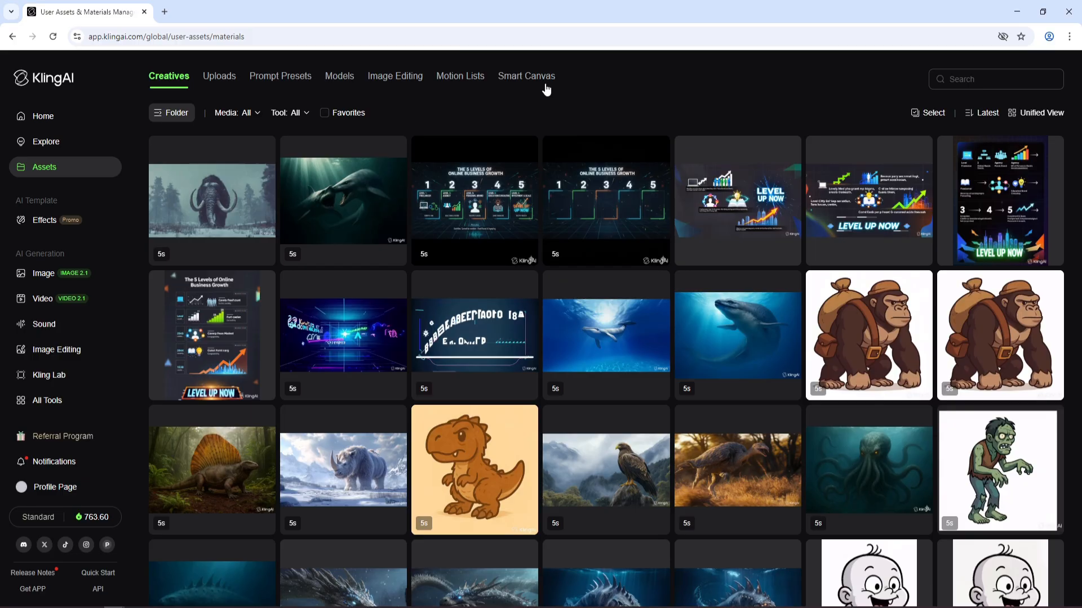
{"action": "scroll", "coordinate": [1069, 324], "scroll_direction": "down", "scroll_amount": 3}
{"action": "scroll", "coordinate": [1069, 338], "scroll_direction": "up", "scroll_amount": 3}
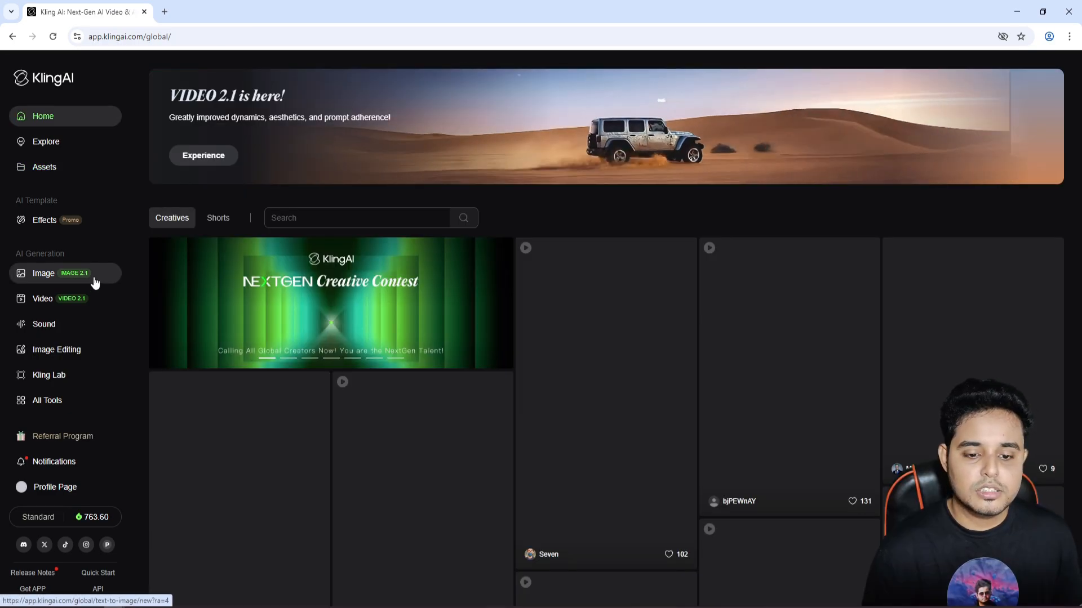
Open the AI Image Generator and ask DeepSeek to write a prompt for a Yeti standing over a hill in a cool environment.
{"action": "left_click", "coordinate": [96, 283]}
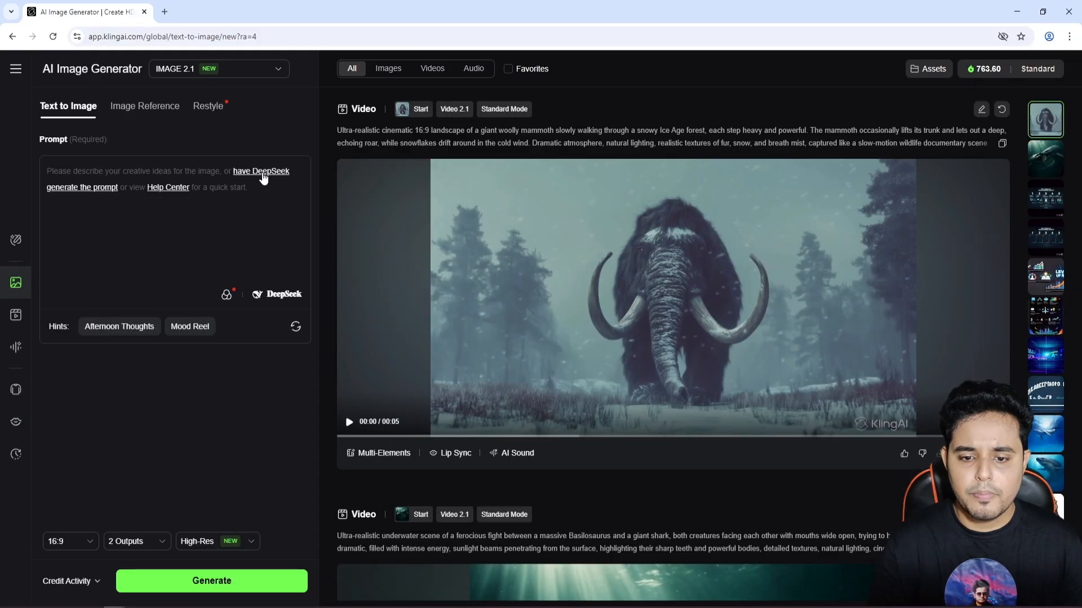
{"action": "left_click", "coordinate": [521, 242]}
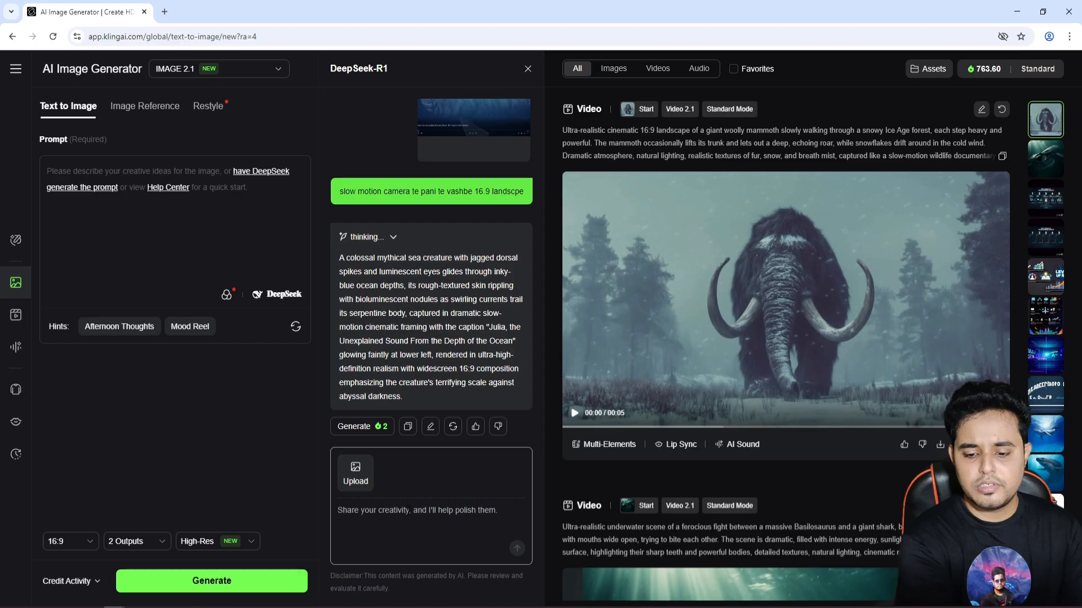
{"action": "type", "text": "Hey, I'll need an image of a Yeti"}
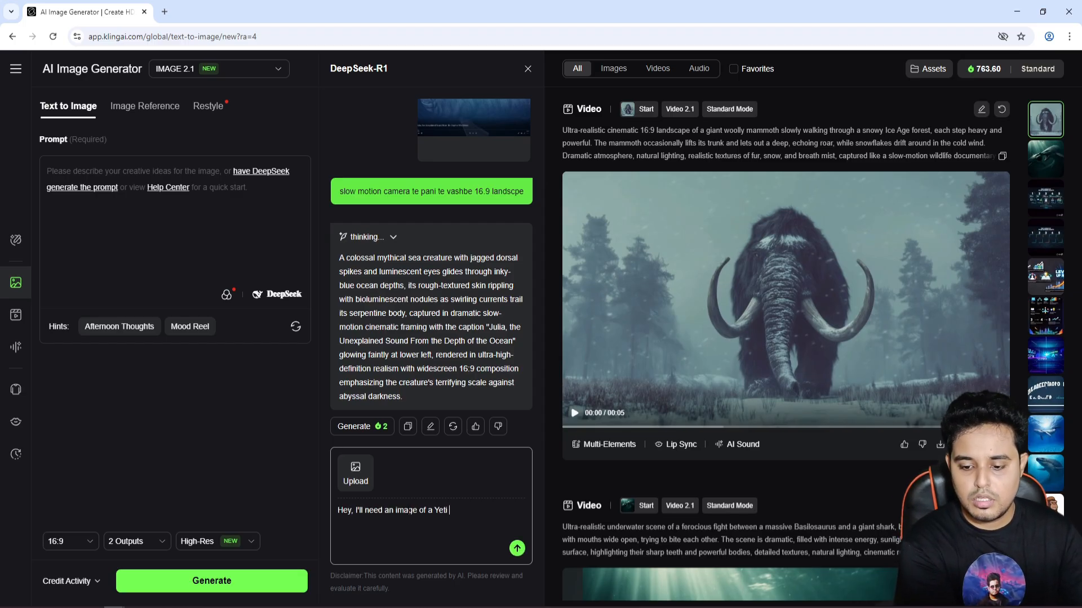
{"action": "type", "text": ", standing over a hill, cool environment. Can you create a"}
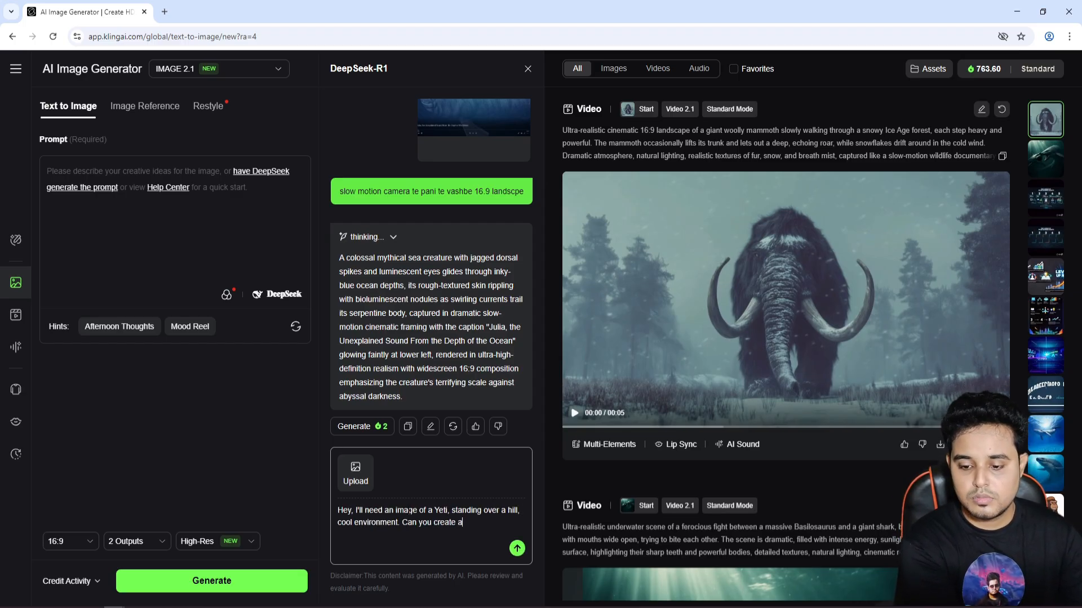
{"action": "type", "text": " prompt for me to generate this?"}
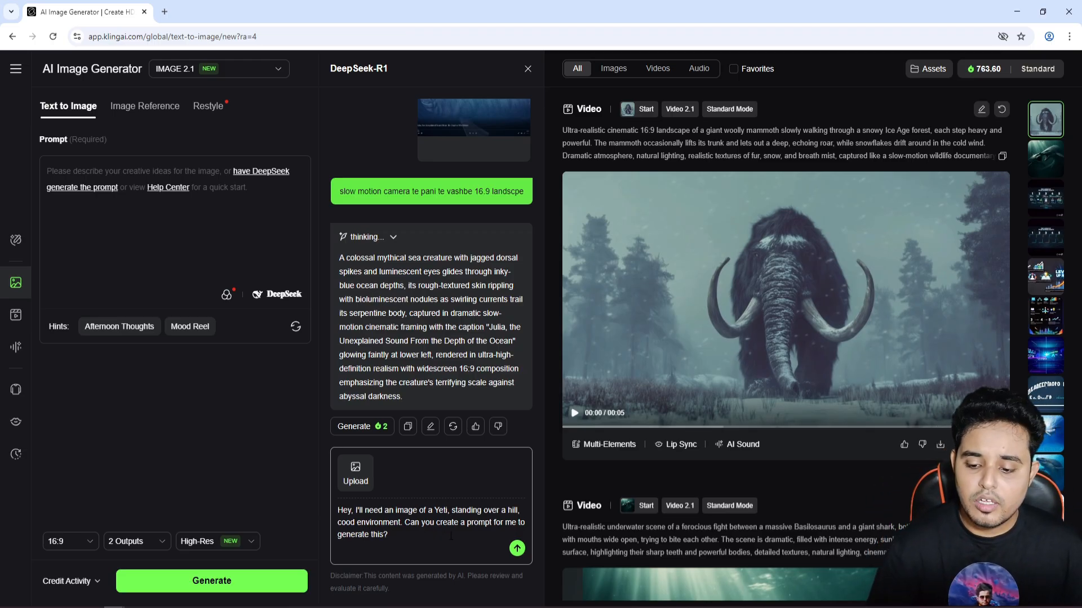
{"action": "left_click", "coordinate": [517, 548]}
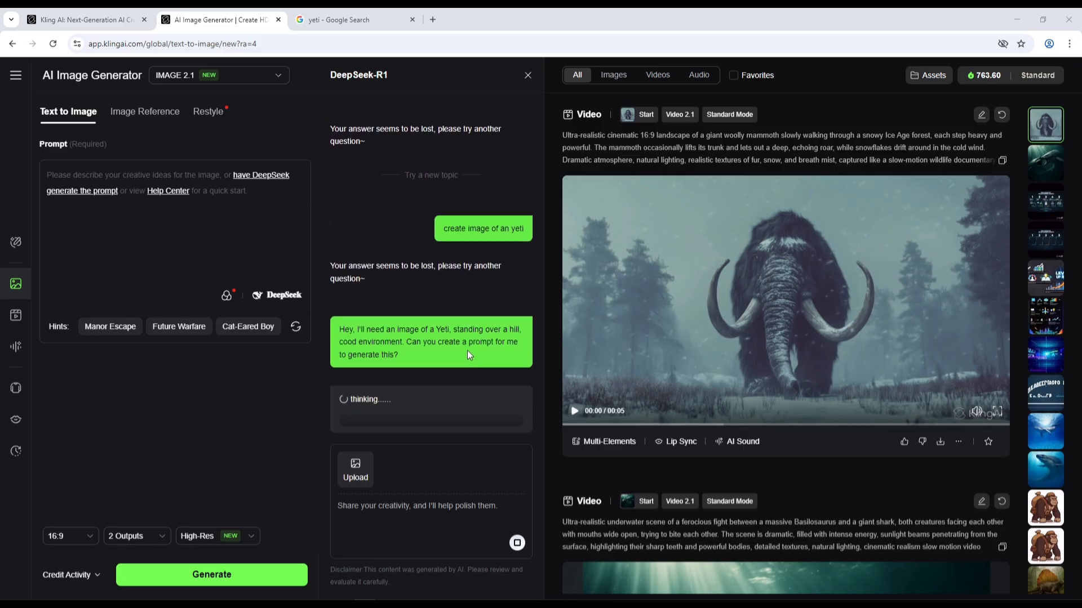
Copy the Yeti request and send it to ChatGPT in a new browser tab.
{"action": "left_click_drag", "start_coordinate": [400, 354], "coordinate": [339, 336]}
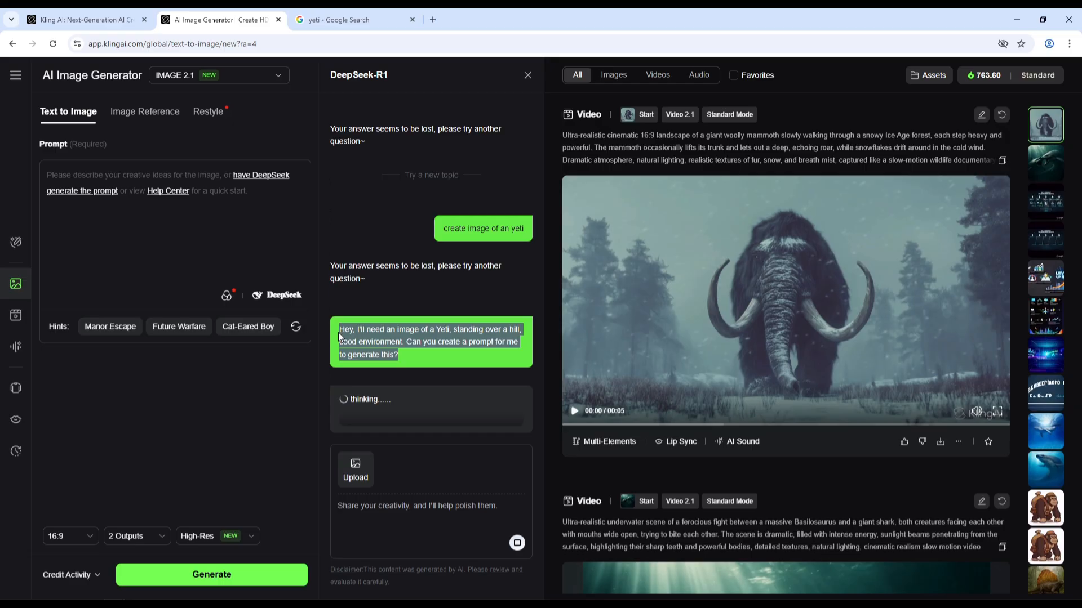
{"action": "left_click", "coordinate": [433, 354]}
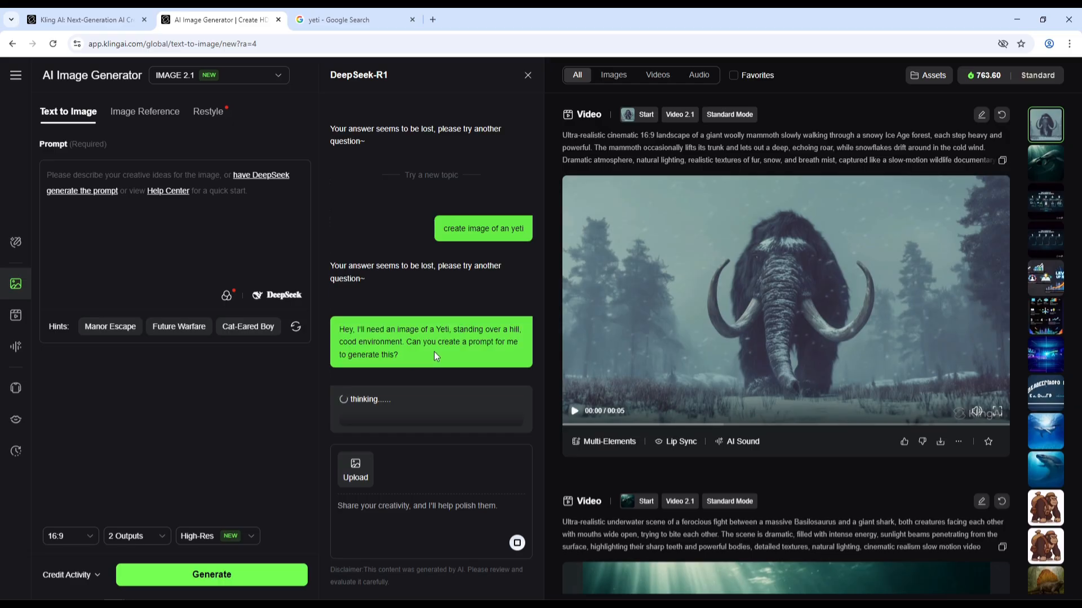
{"action": "left_click", "coordinate": [433, 19]}
{"action": "left_click", "coordinate": [759, 288]}
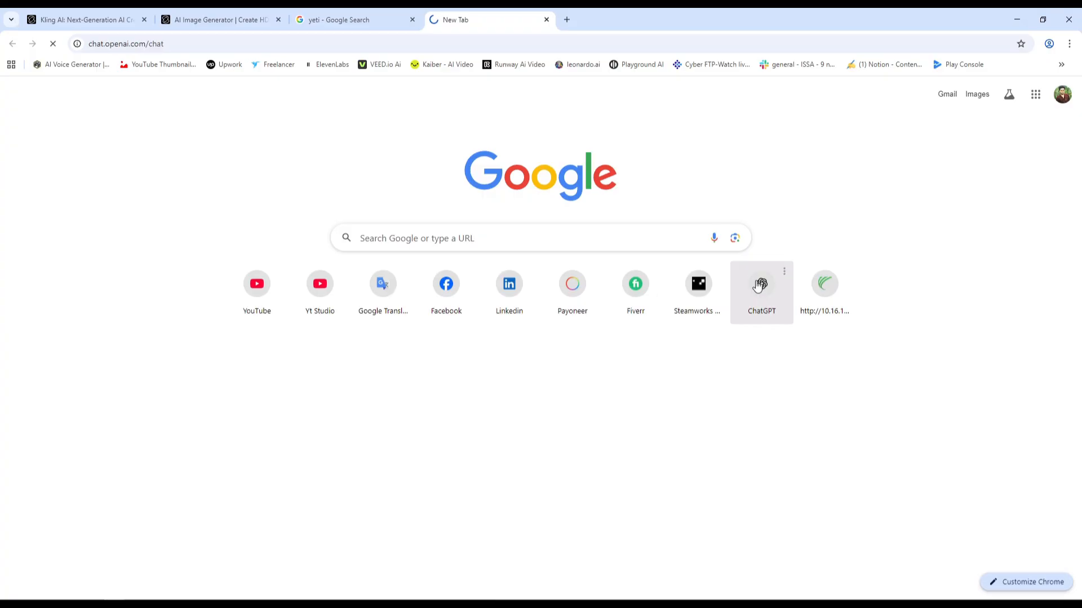
{"action": "type", "text": "Hey, I'll need an image of a Yeti, standing over a hill, cood environment. Can you create a prompt for me to generate this?"}
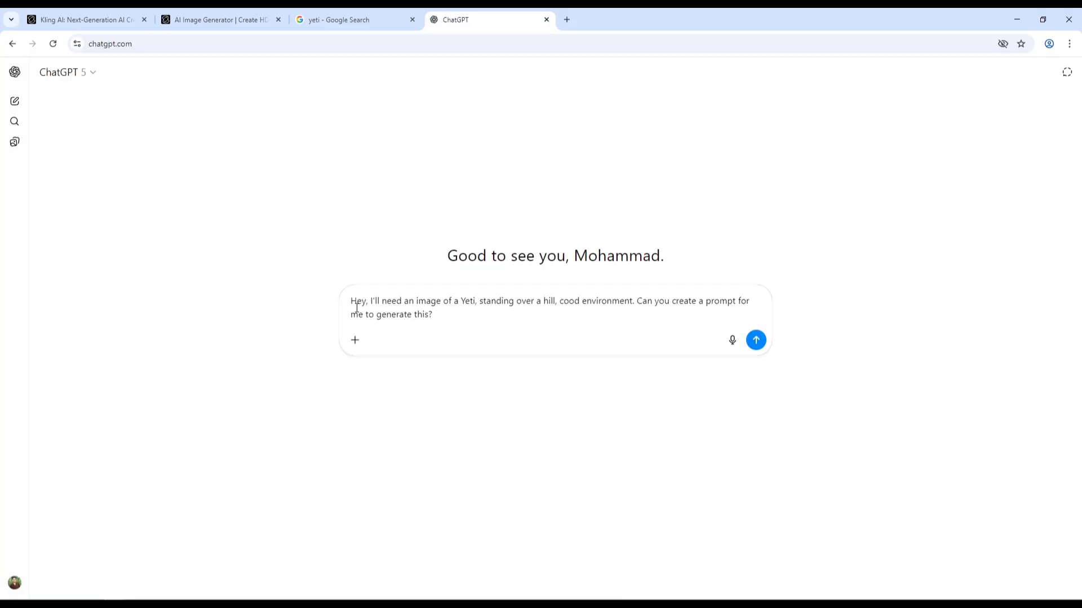
{"action": "left_click", "coordinate": [757, 340]}
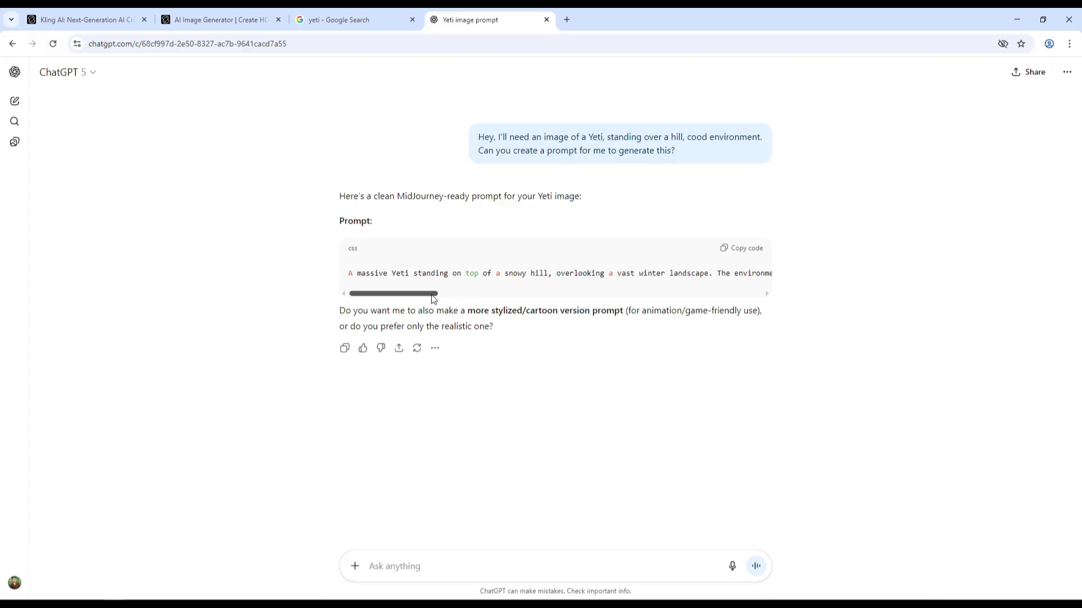
Copy ChatGPT's generated prompt into the Kling prompt box and delete its trailing '16:9 aspect ratio.' text.
{"action": "left_click_drag", "start_coordinate": [434, 299], "coordinate": [772, 295]}
{"action": "left_click", "coordinate": [738, 248]}
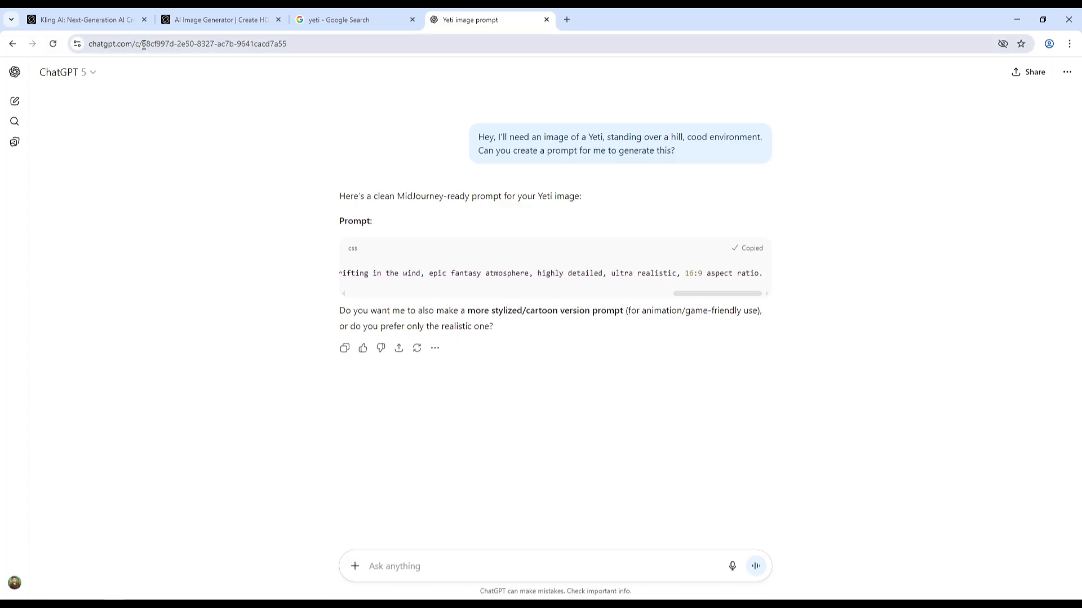
{"action": "left_click", "coordinate": [210, 20]}
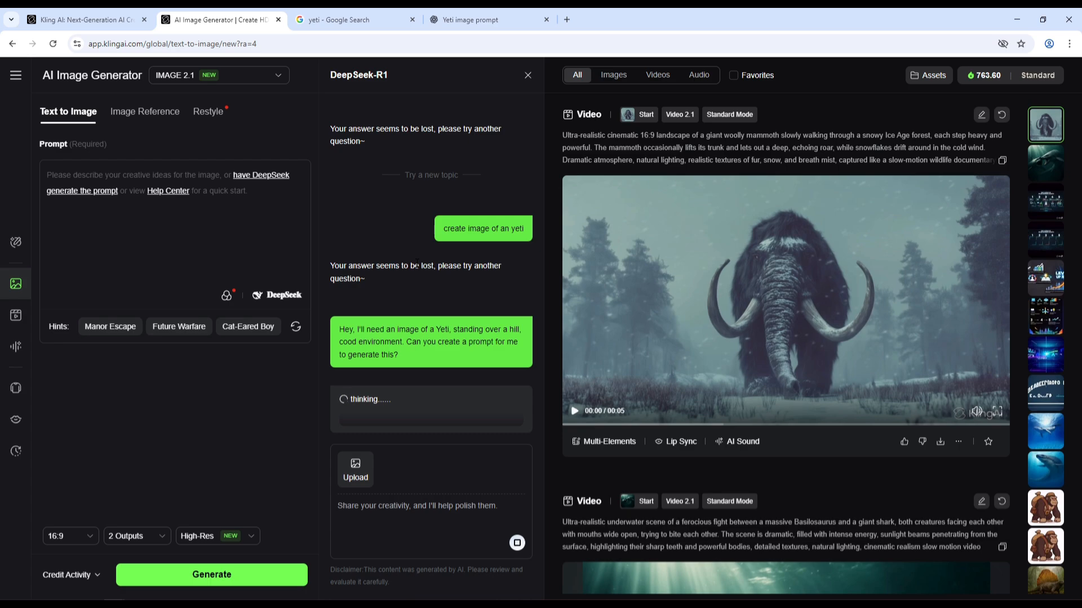
{"action": "left_click", "coordinate": [528, 75]}
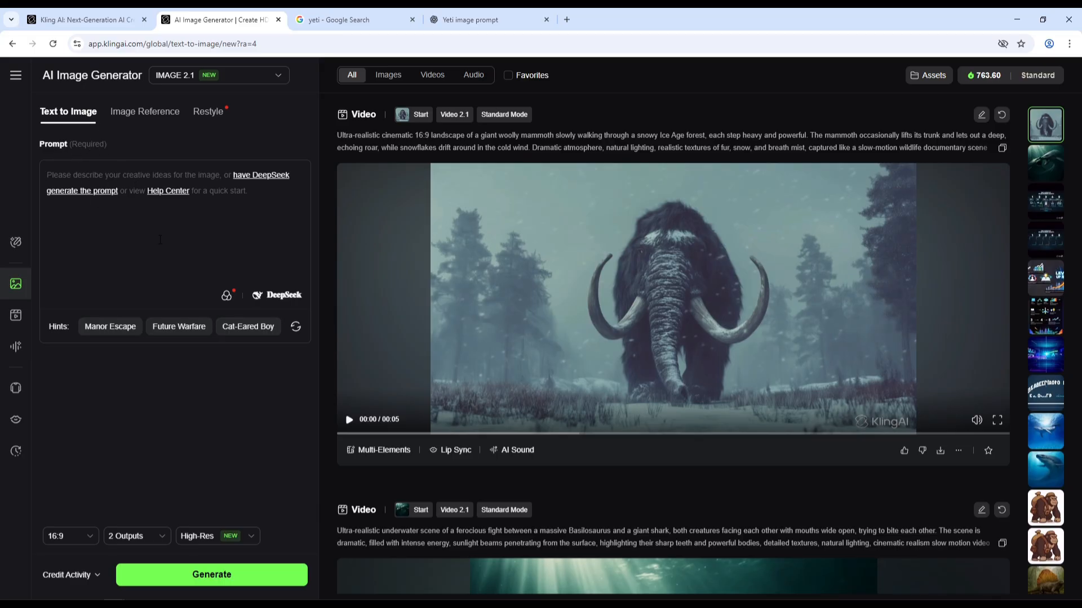
{"action": "key", "text": "ctrl+v"}
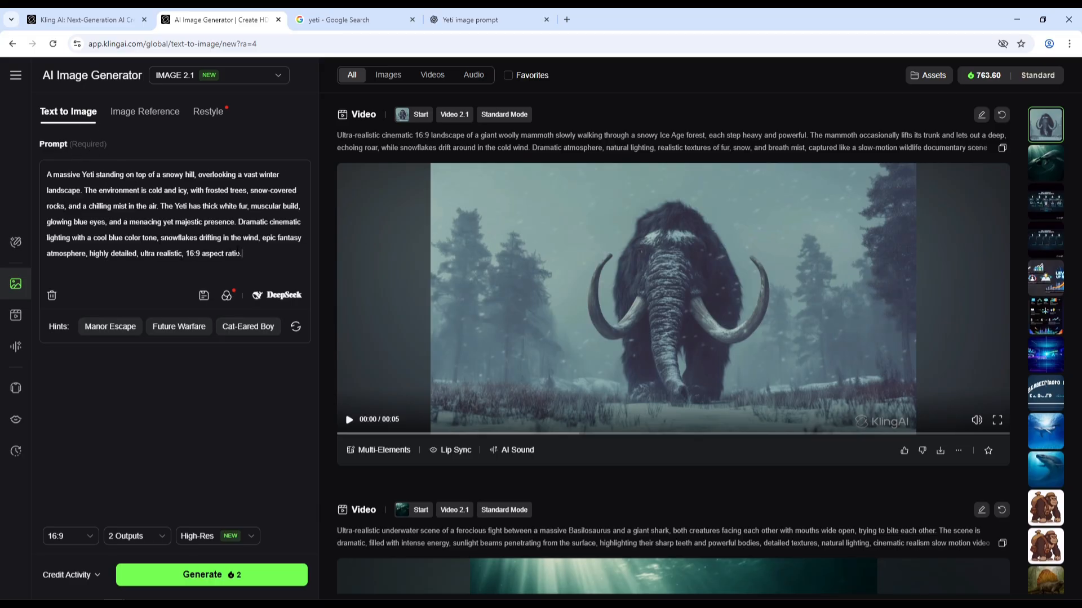
{"action": "left_click_drag", "start_coordinate": [249, 253], "coordinate": [184, 256]}
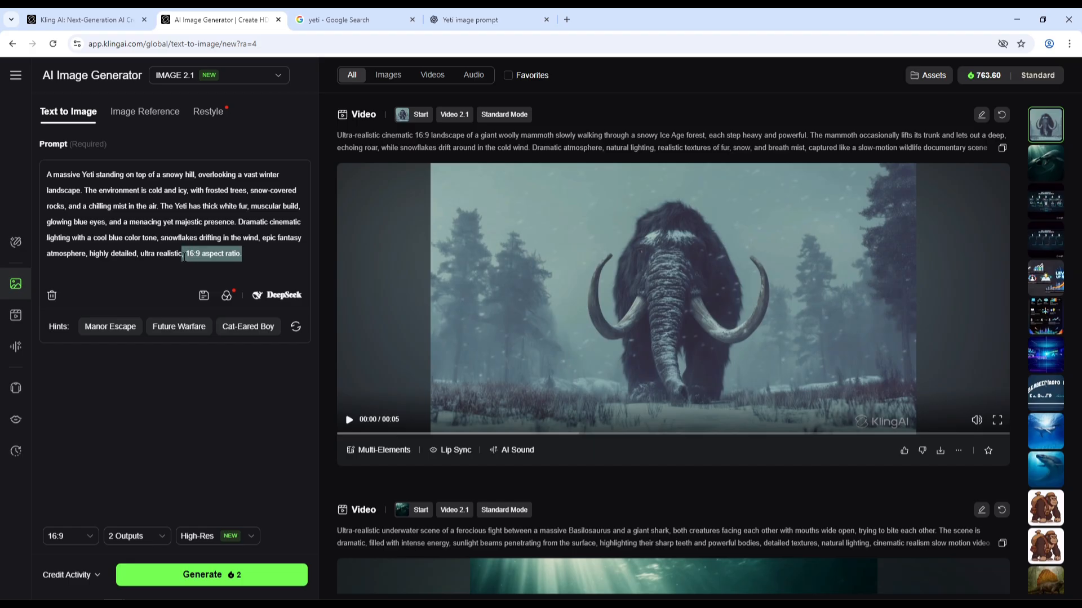
{"action": "key", "text": "BackSpace"}
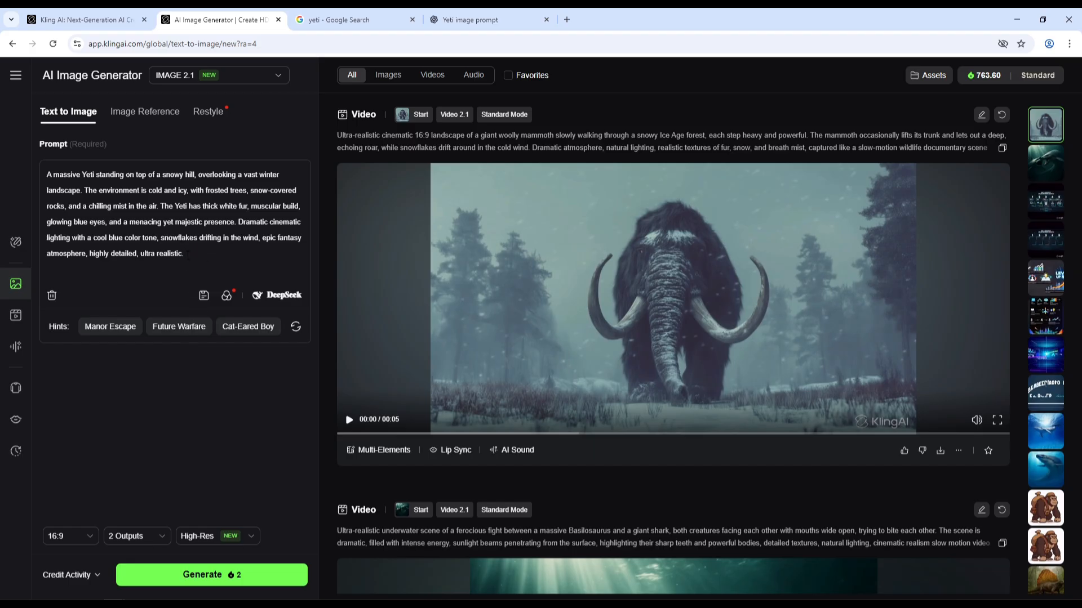
Keep the aspect ratio at 16:9 and set the number of outputs to 4.
{"action": "left_click", "coordinate": [91, 542]}
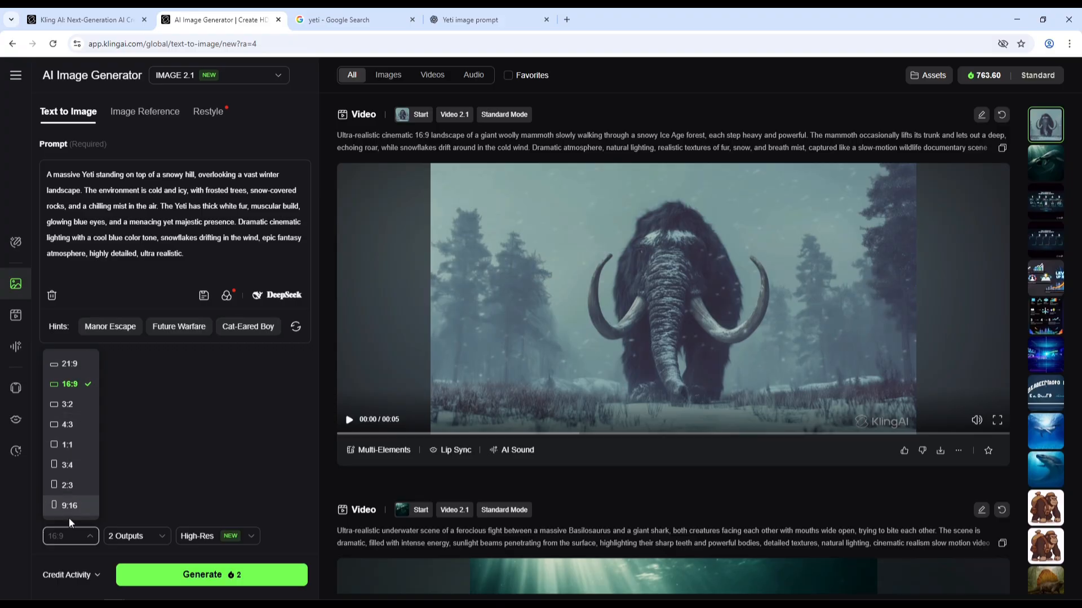
{"action": "left_click", "coordinate": [79, 386]}
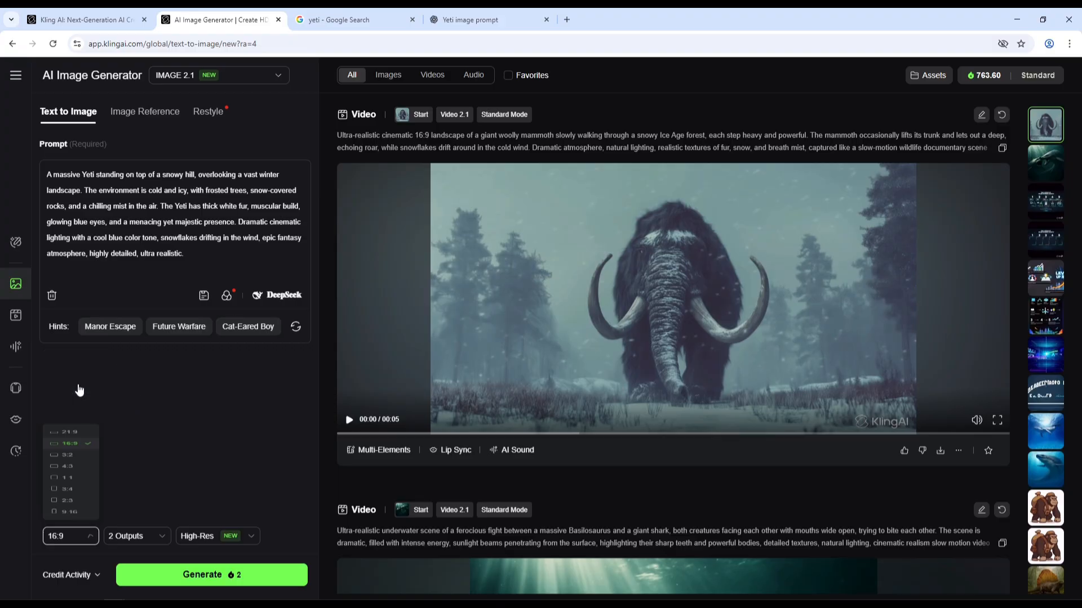
{"action": "left_click", "coordinate": [151, 541]}
{"action": "left_click", "coordinate": [142, 406]}
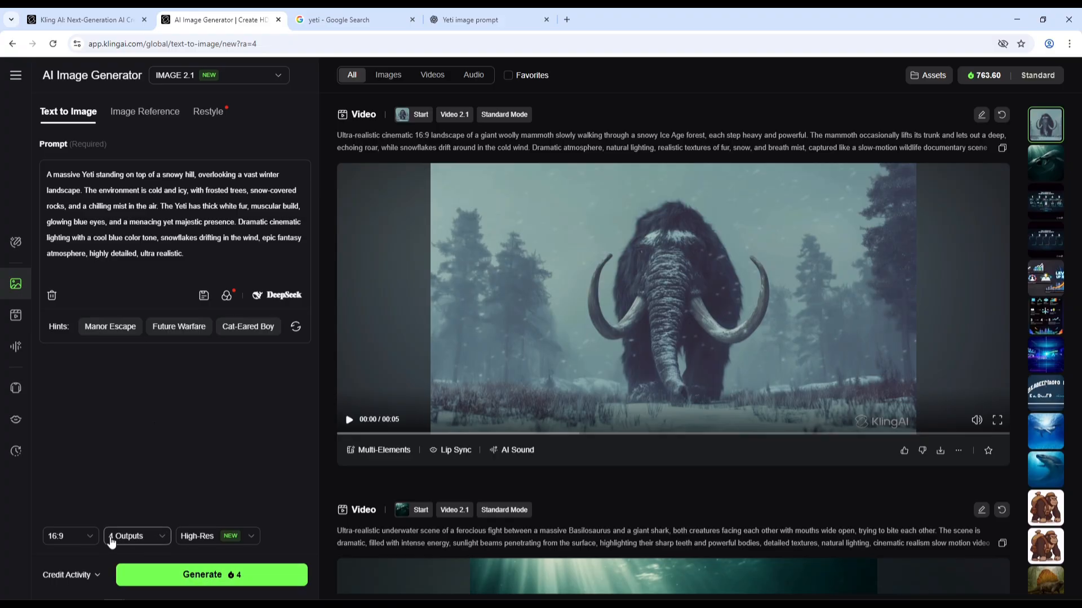
{"action": "left_click", "coordinate": [209, 536]}
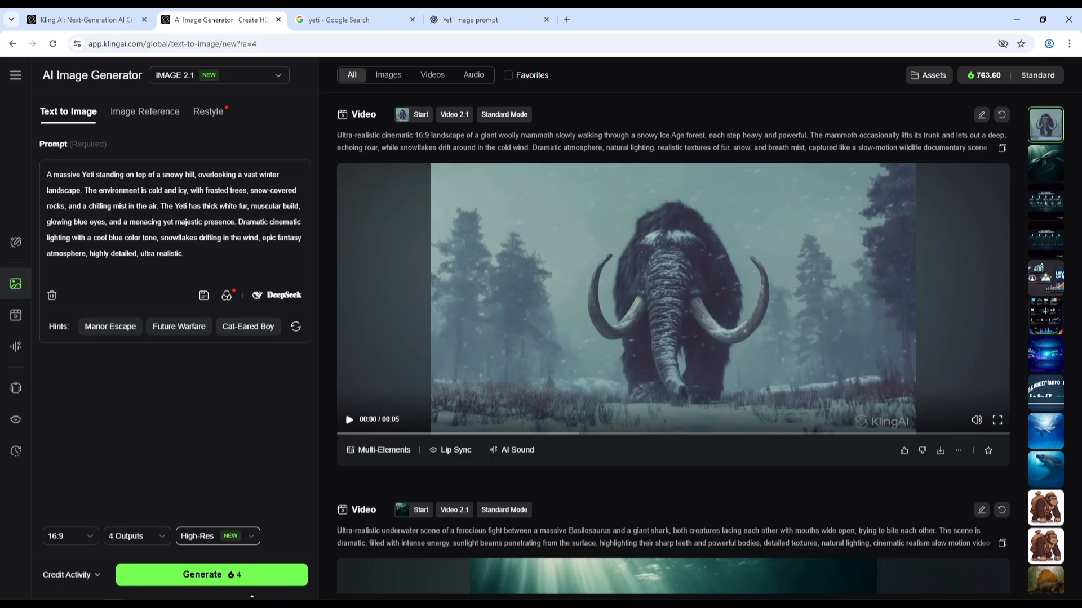
{"action": "left_click", "coordinate": [250, 539]}
{"action": "left_click", "coordinate": [232, 509]}
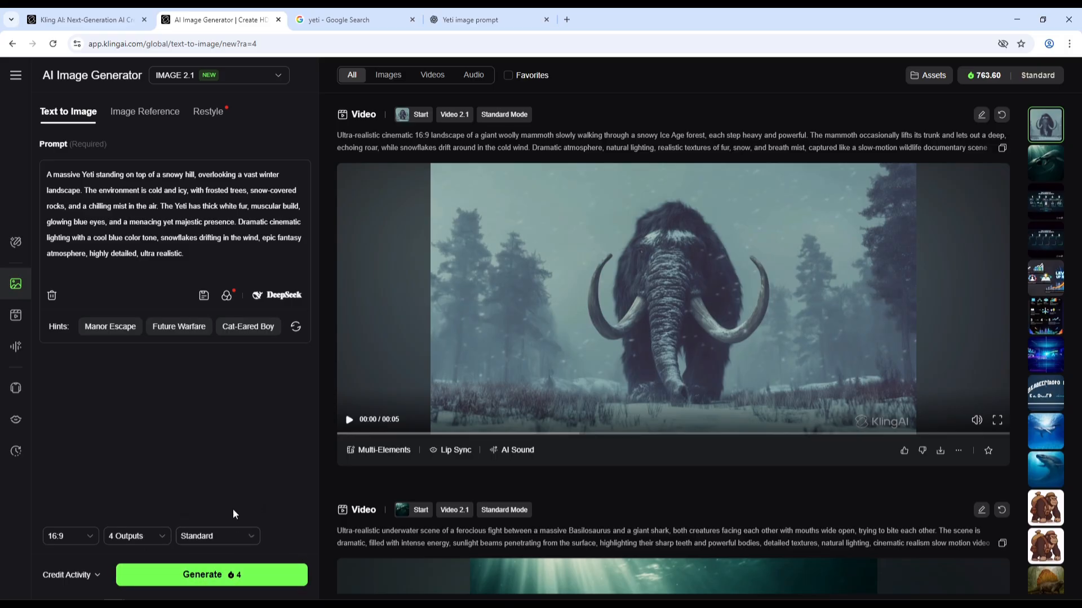
{"action": "left_click", "coordinate": [234, 538]}
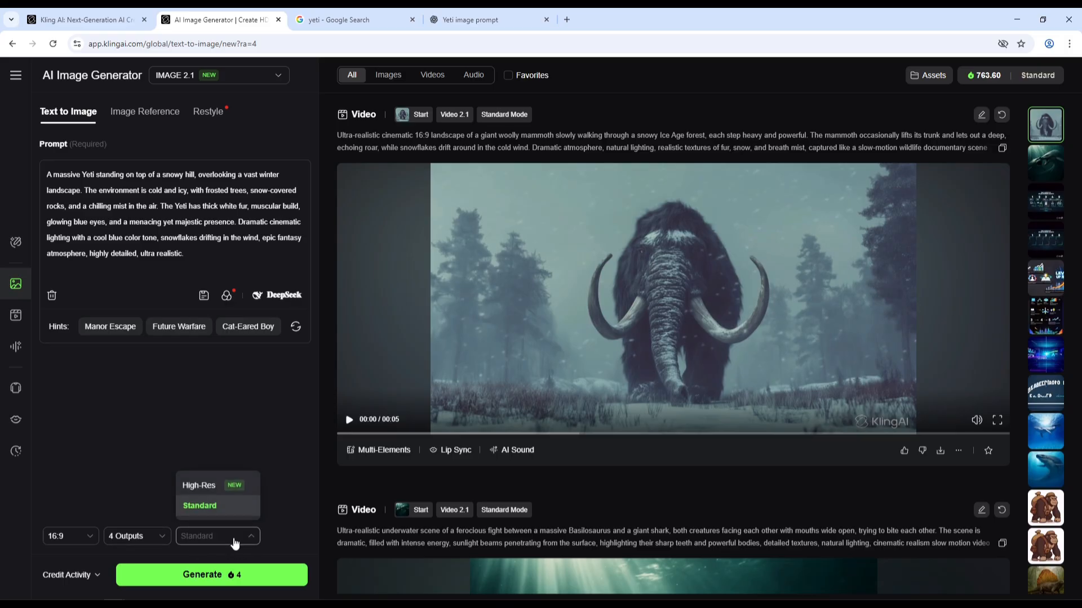
{"action": "left_click", "coordinate": [203, 487]}
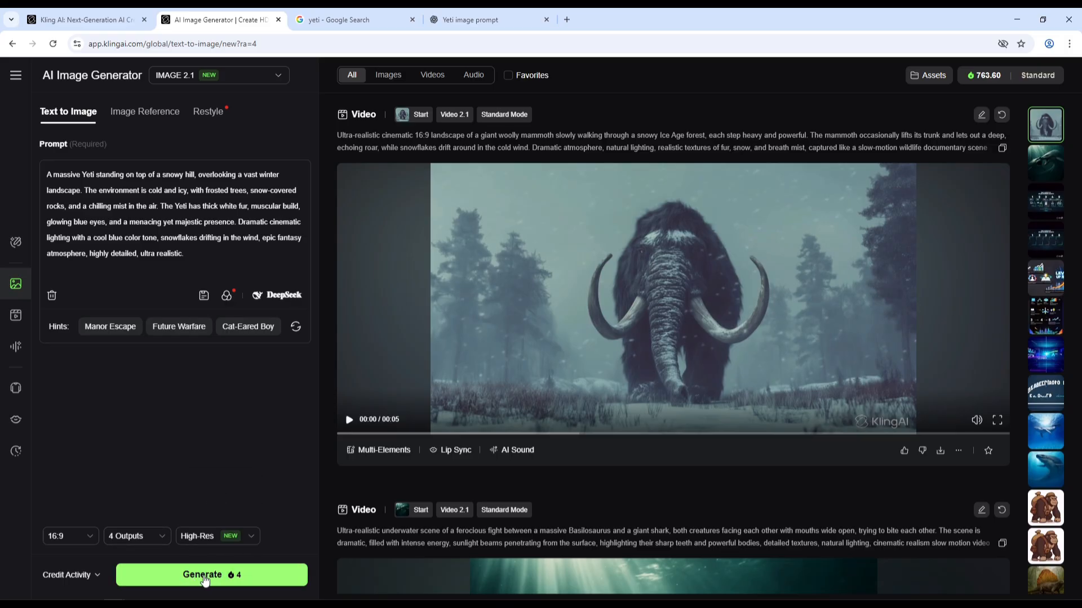
Generate the Yeti images and dismiss the tip that pops up over the results.
{"action": "left_click", "coordinate": [223, 577]}
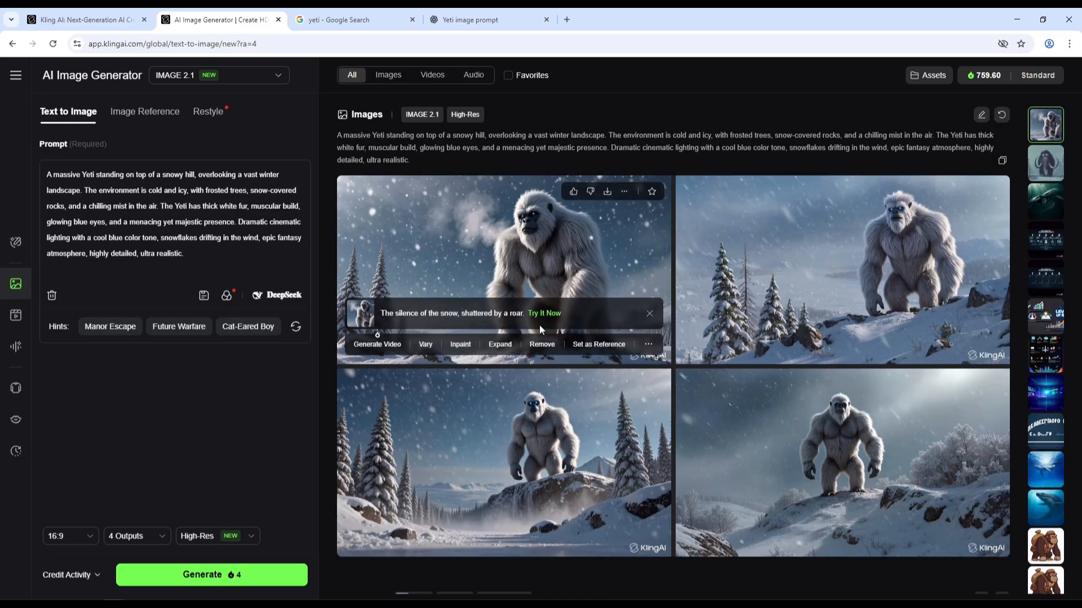
{"action": "left_click", "coordinate": [649, 313]}
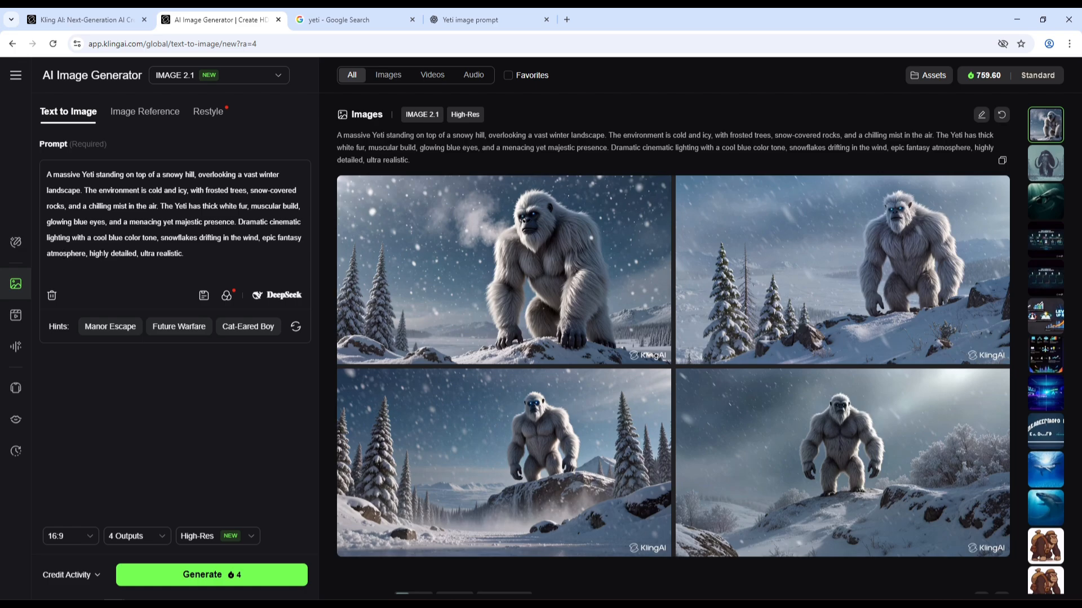
Upscale the first generated Yeti image.
{"action": "mouse_move", "coordinate": [493, 267]}
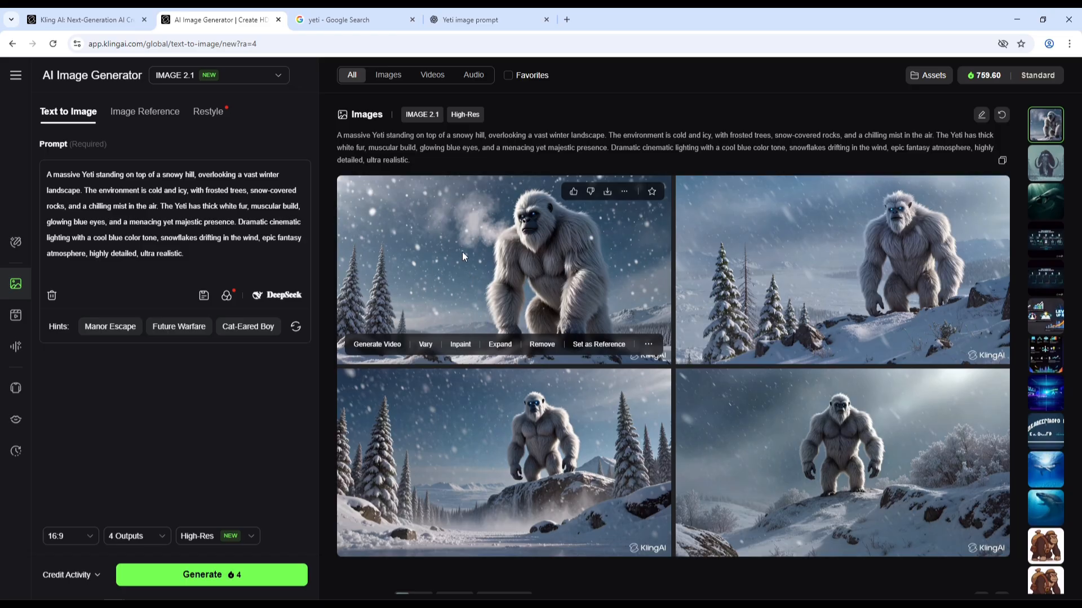
{"action": "mouse_move", "coordinate": [648, 346]}
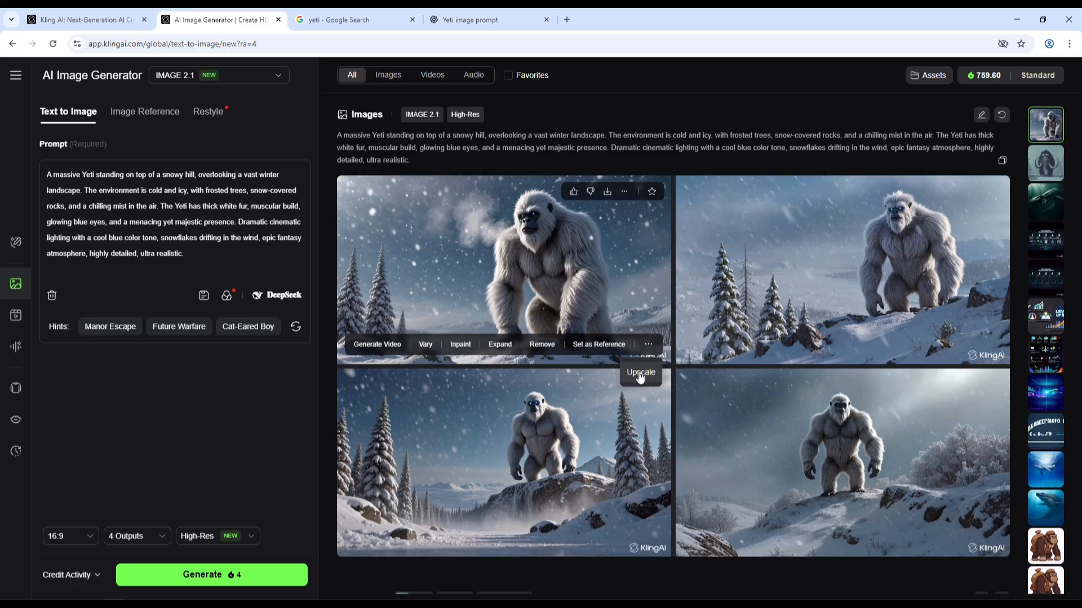
{"action": "left_click", "coordinate": [640, 373]}
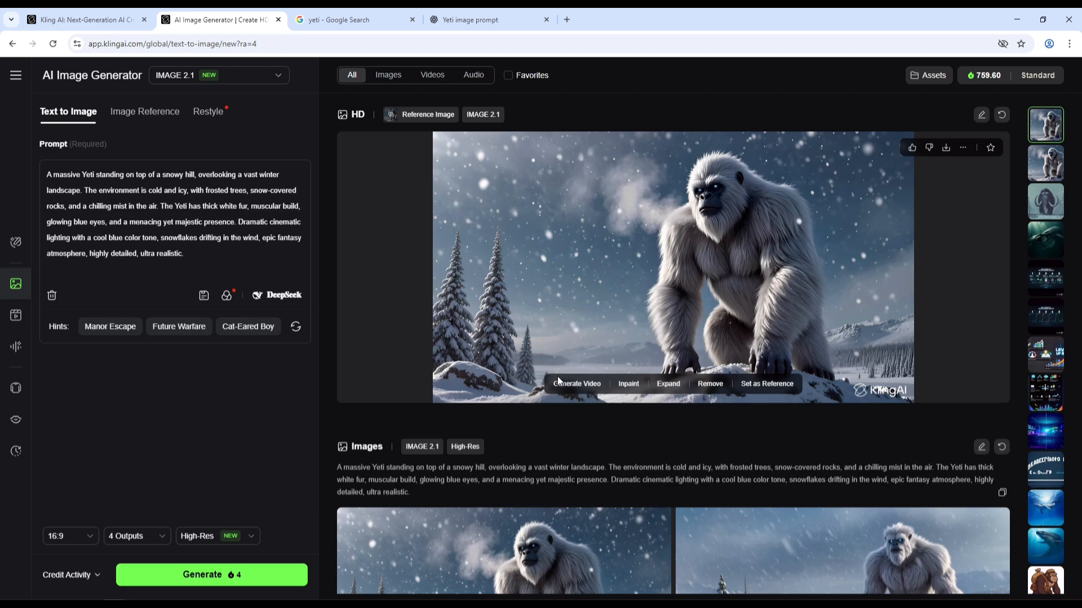
Send the upscaled Yeti image to the image-to-video generator as the start frame and review the suggested motion prompt.
{"action": "left_click", "coordinate": [587, 387]}
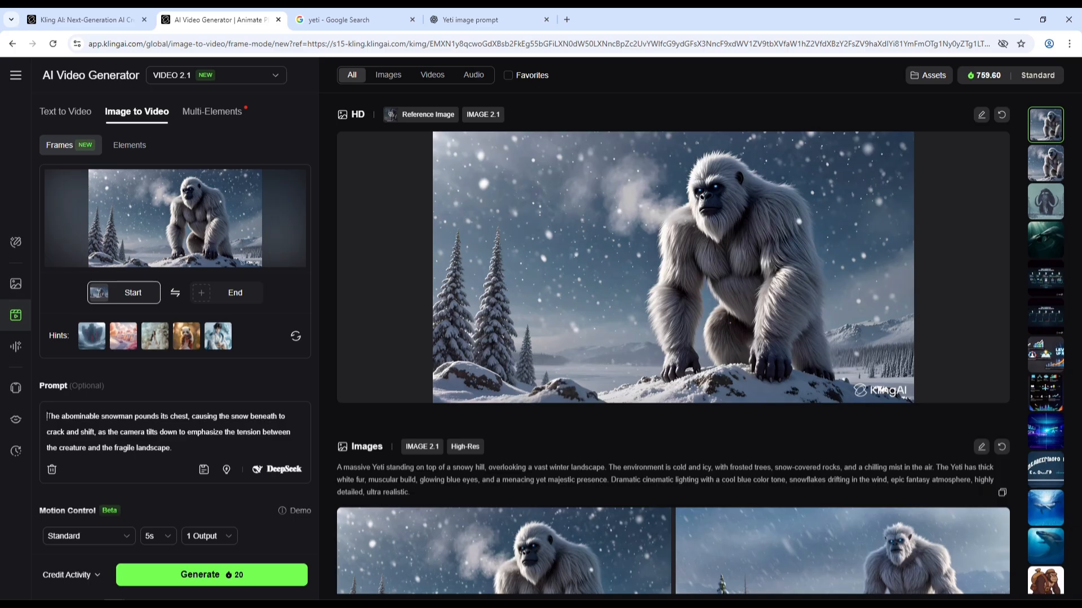
{"action": "left_click_drag", "start_coordinate": [178, 447], "coordinate": [47, 418]}
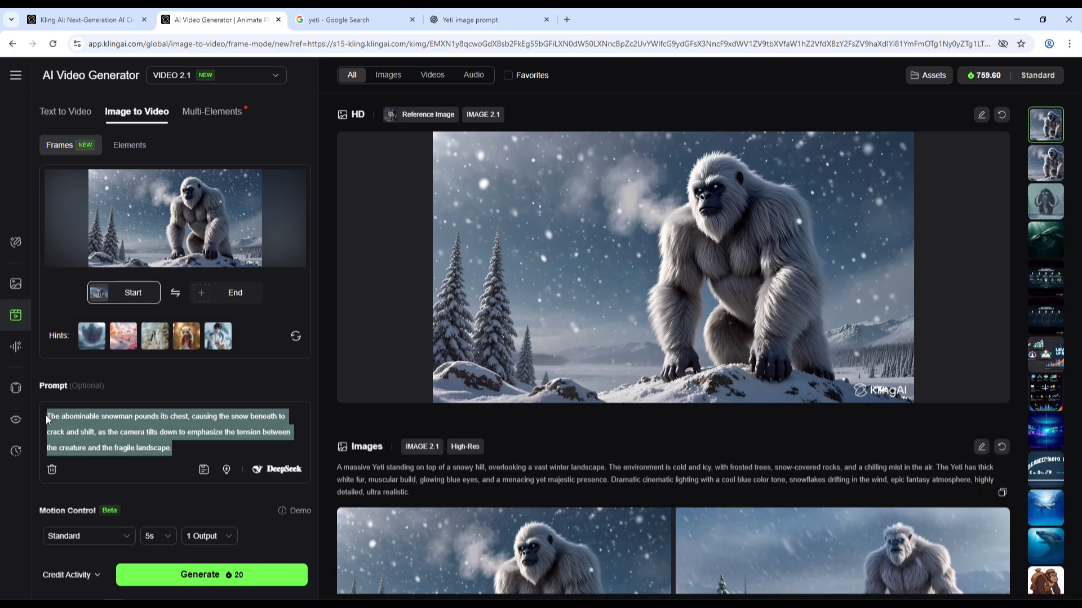
{"action": "left_click", "coordinate": [174, 444]}
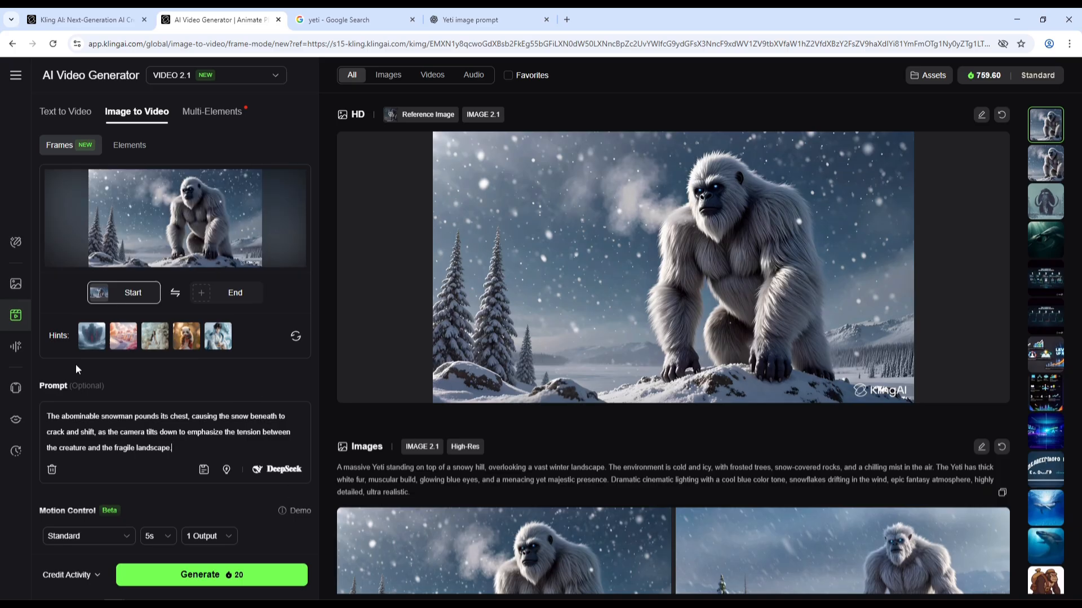
Set the video to Professional mode with a 5s duration.
{"action": "left_click", "coordinate": [92, 537]}
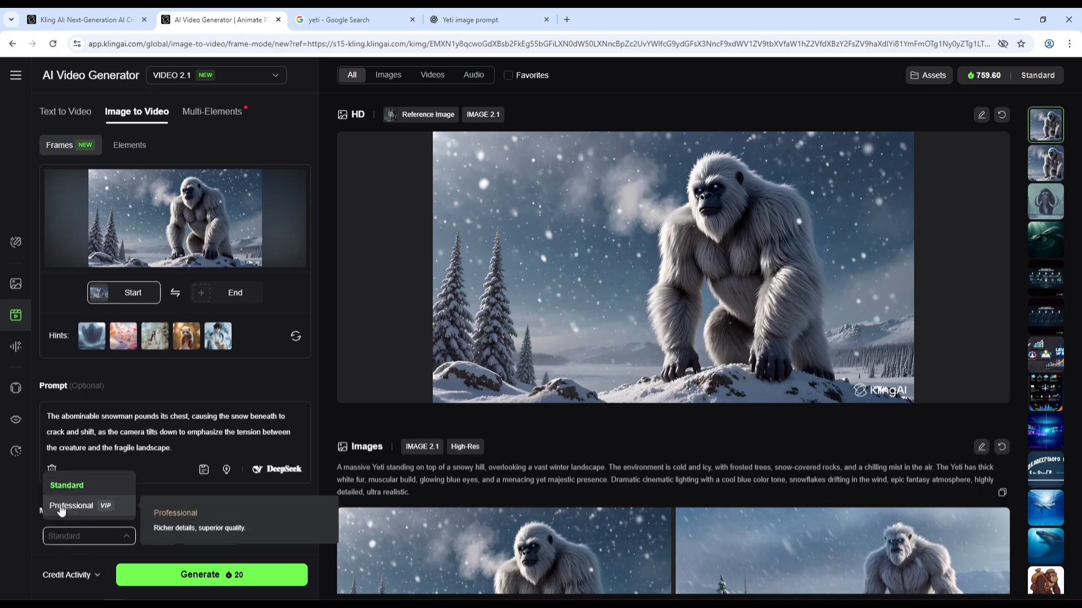
{"action": "left_click", "coordinate": [93, 509]}
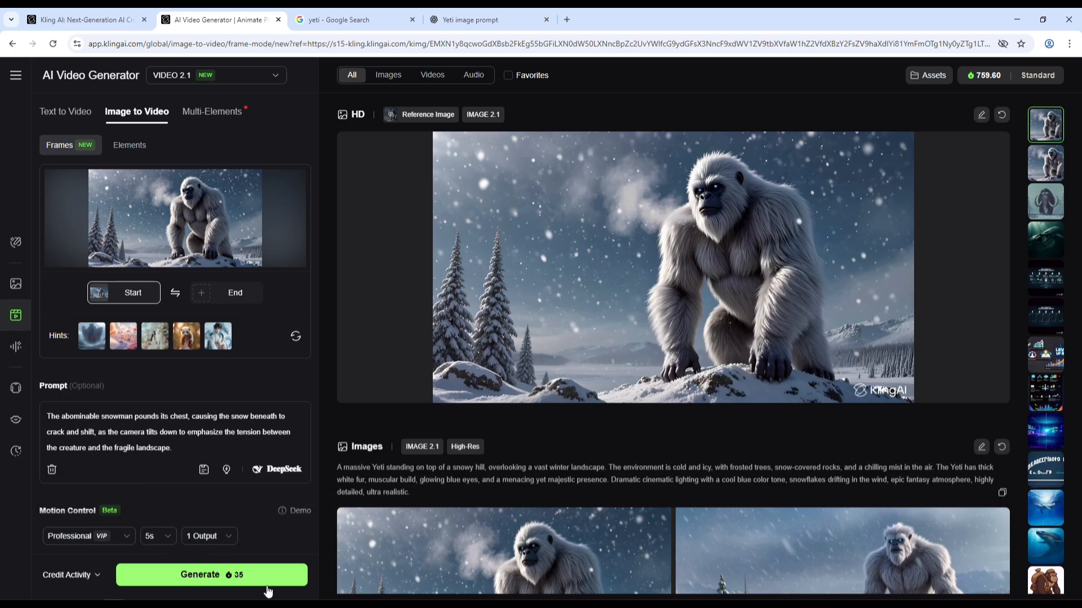
{"action": "left_click", "coordinate": [96, 540]}
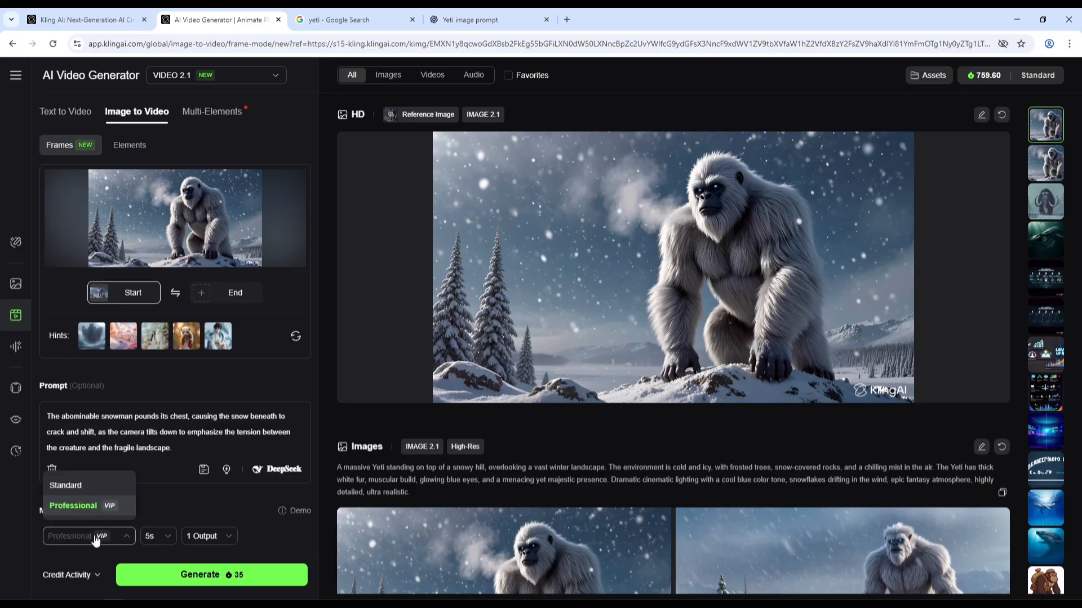
{"action": "left_click", "coordinate": [67, 485]}
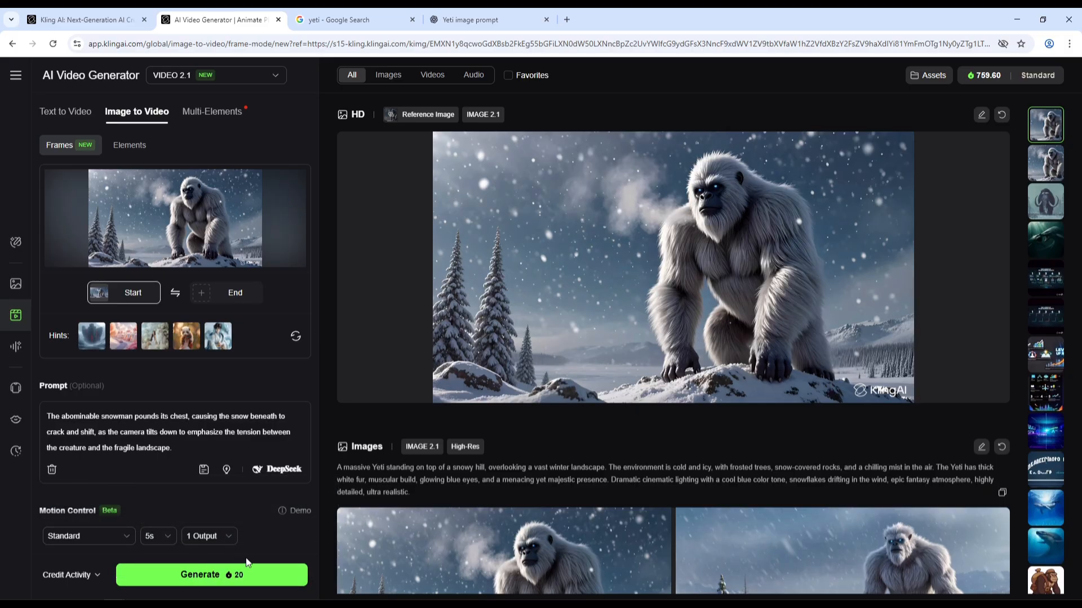
{"action": "left_click", "coordinate": [169, 541]}
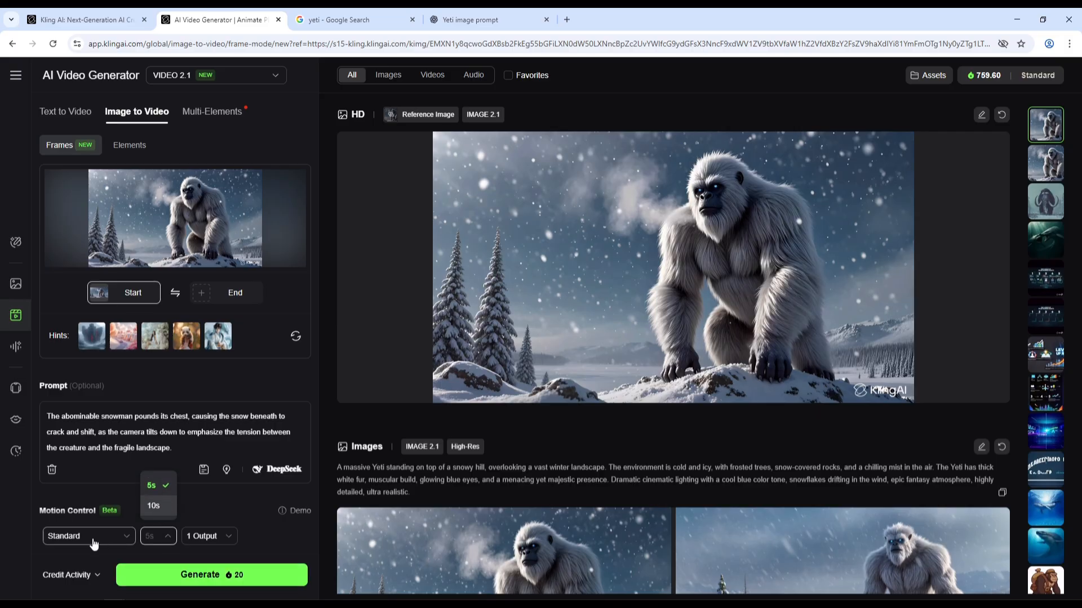
{"action": "left_click", "coordinate": [167, 507]}
{"action": "left_click", "coordinate": [126, 542]}
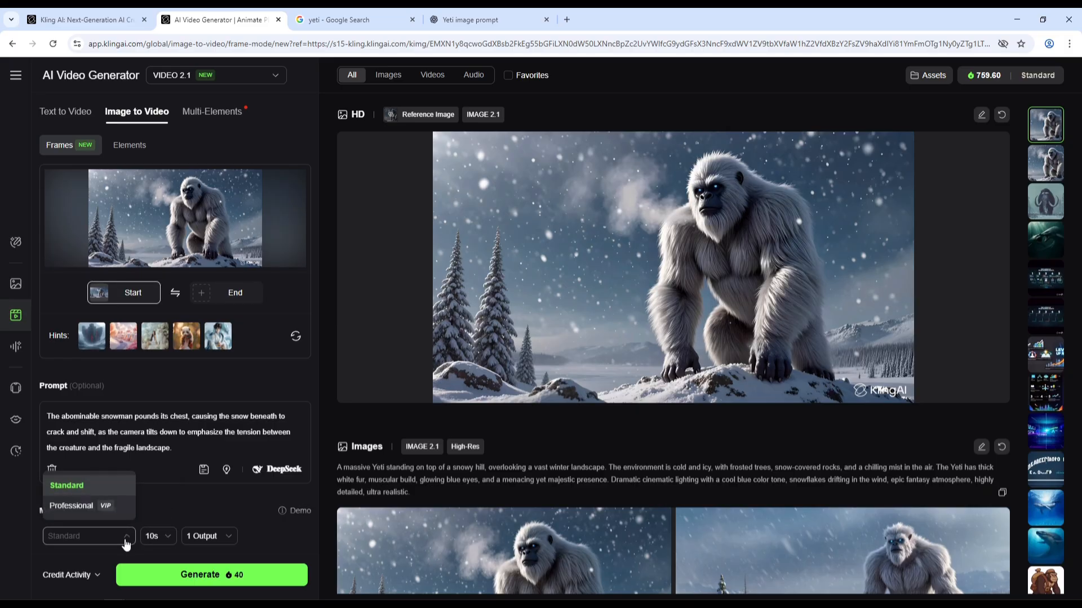
{"action": "left_click", "coordinate": [103, 506]}
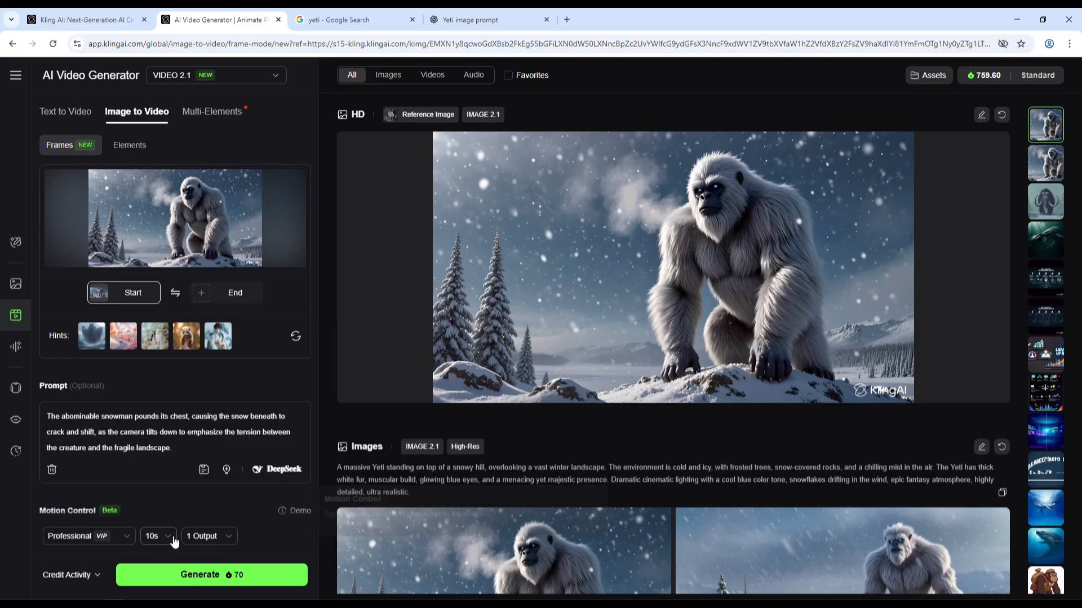
{"action": "left_click", "coordinate": [174, 542]}
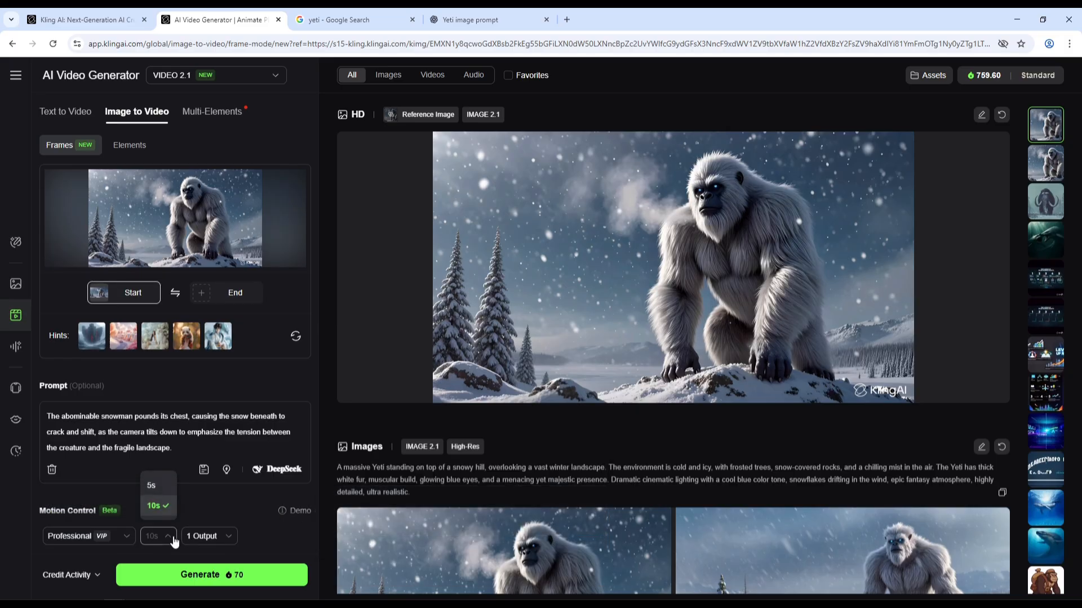
{"action": "left_click", "coordinate": [157, 505]}
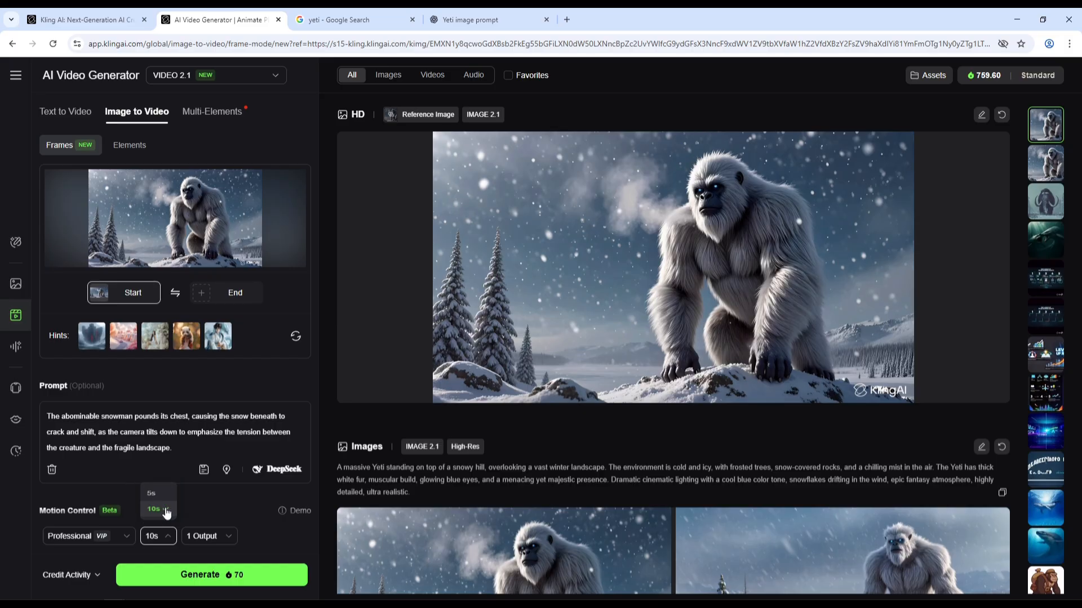
{"action": "left_click", "coordinate": [165, 540]}
{"action": "left_click", "coordinate": [160, 488]}
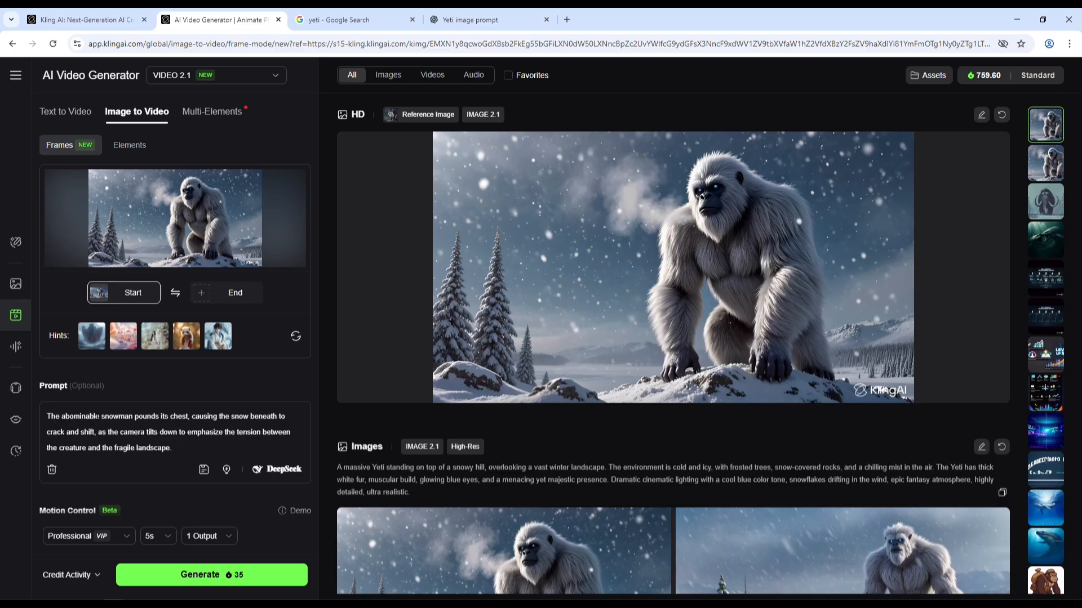
Add 'and roaring' after 'pounds its chest' and 'Slow motion.' to the prompt, then generate the video.
{"action": "key", "text": "BackSpace"}
{"action": "type", "text": "and roaring"}
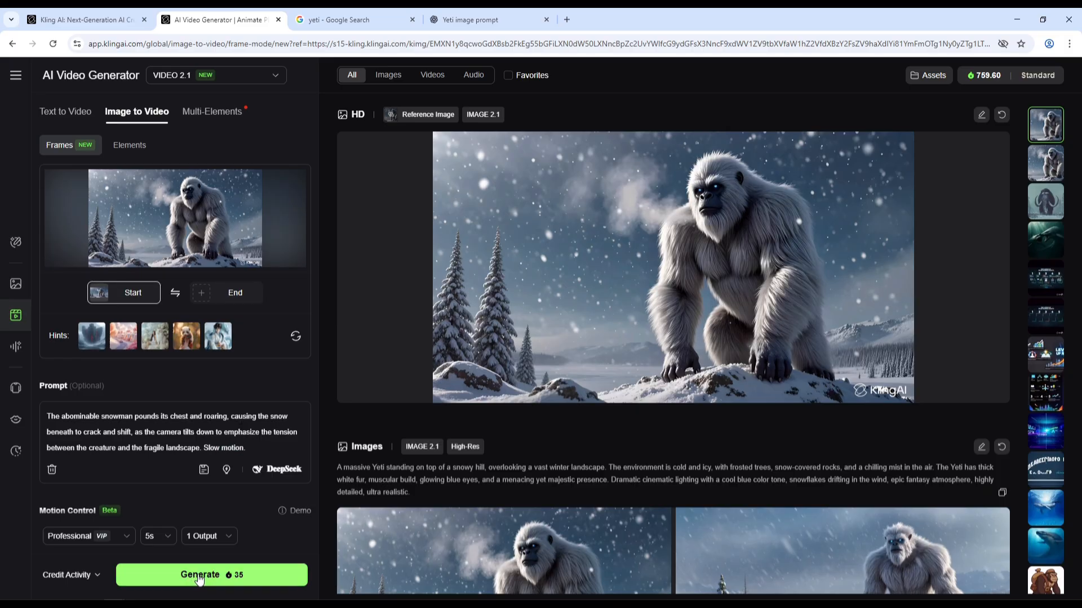
{"action": "left_click", "coordinate": [233, 576]}
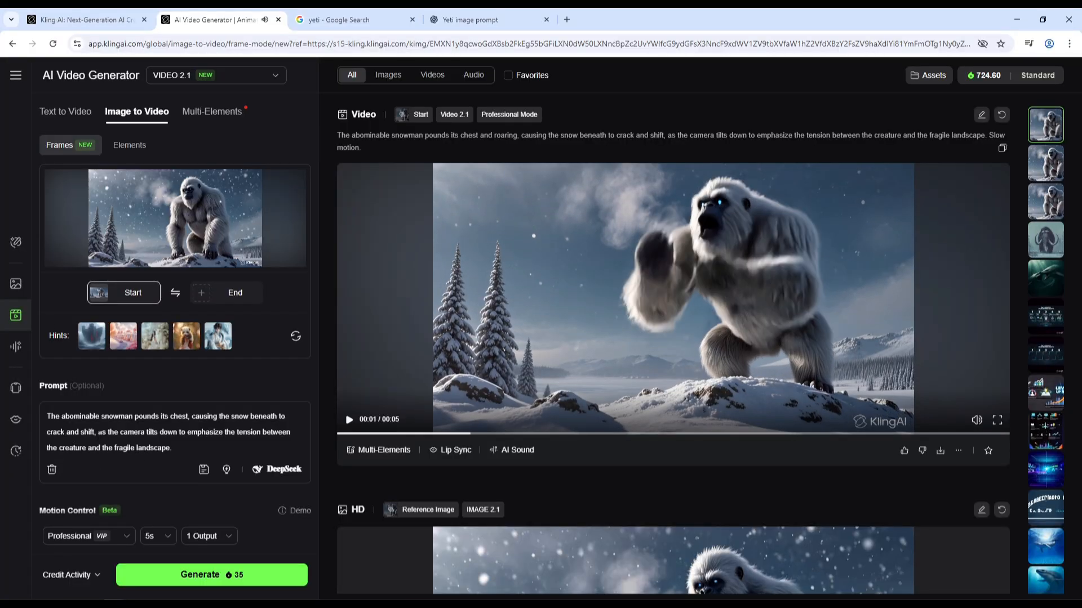
Play the generated roaring Yeti video.
{"action": "left_click_drag", "start_coordinate": [99, 432], "coordinate": [212, 432]}
{"action": "left_click", "coordinate": [185, 433]}
{"action": "left_click", "coordinate": [766, 220]}
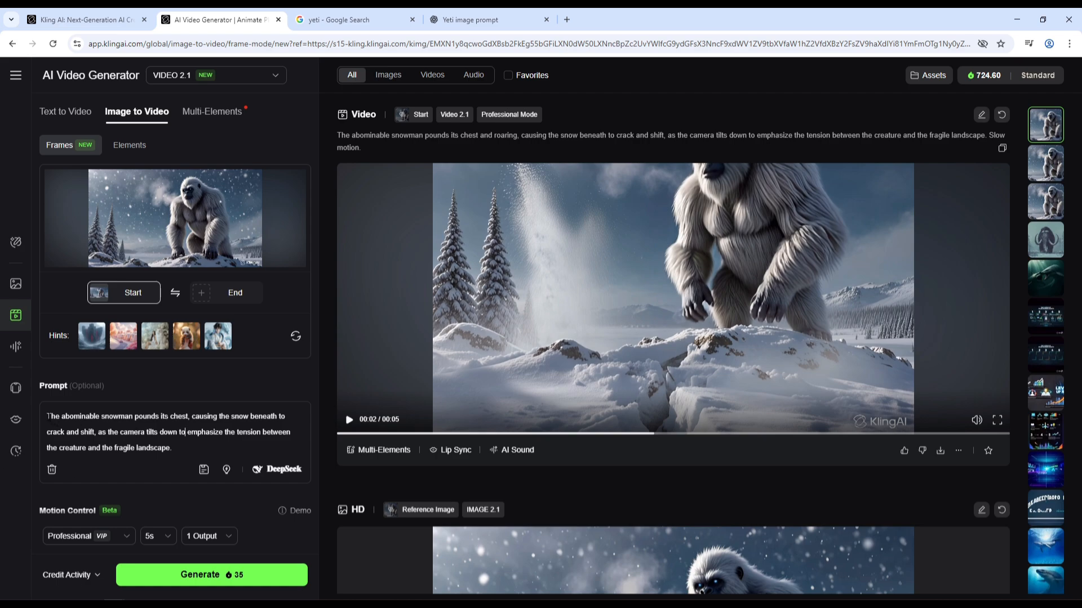
Replace the prompt with 'Make the snowman Roar while pounding his chest. Slow motion.' and generate another video.
{"action": "left_click_drag", "start_coordinate": [47, 416], "coordinate": [184, 449]}
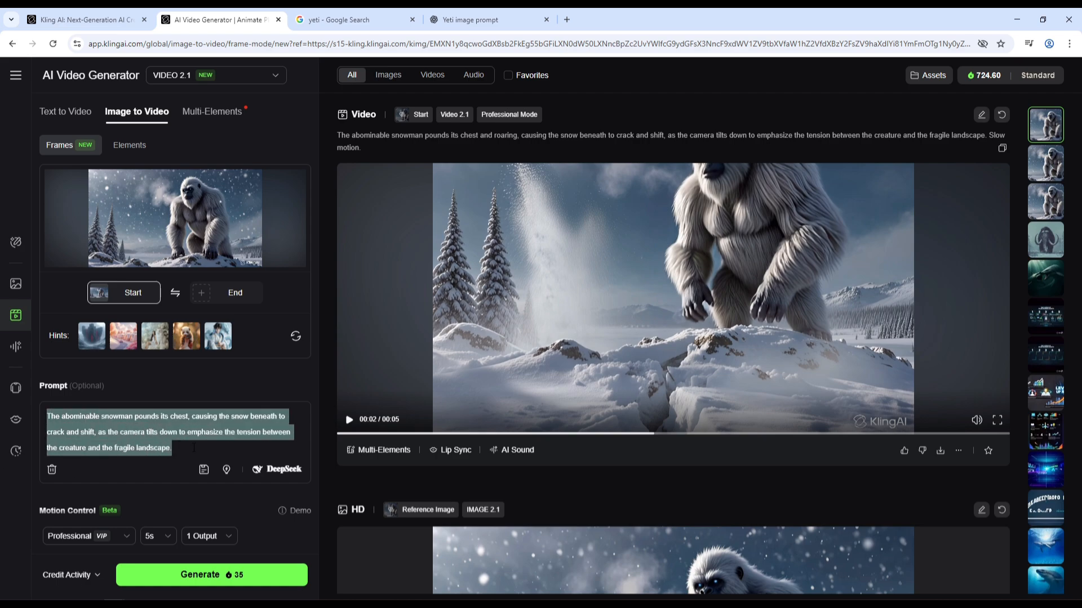
{"action": "left_click", "coordinate": [201, 446]}
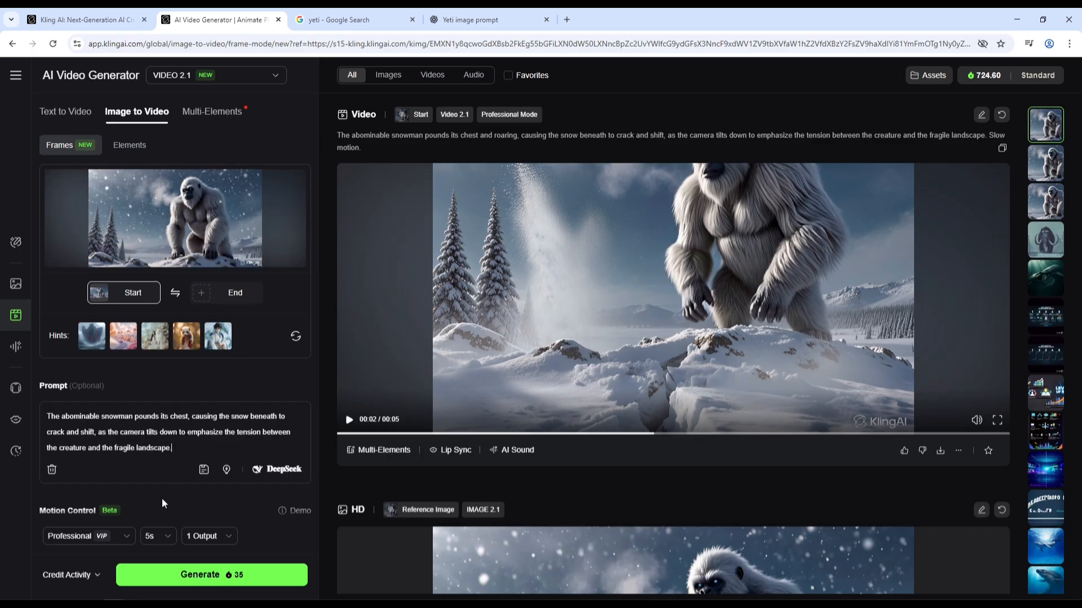
{"action": "left_click", "coordinate": [181, 442]}
{"action": "key", "text": "ctrl+a"}
{"action": "type", "text": "Make the"}
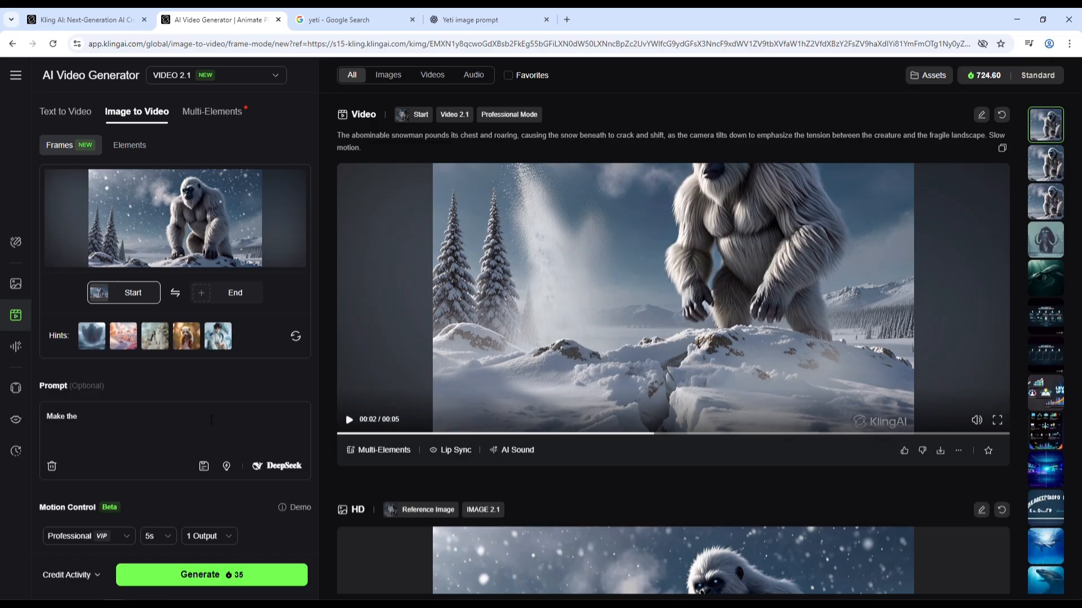
{"action": "type", "text": " snowman Roar while pounding his chest. Slow motion."}
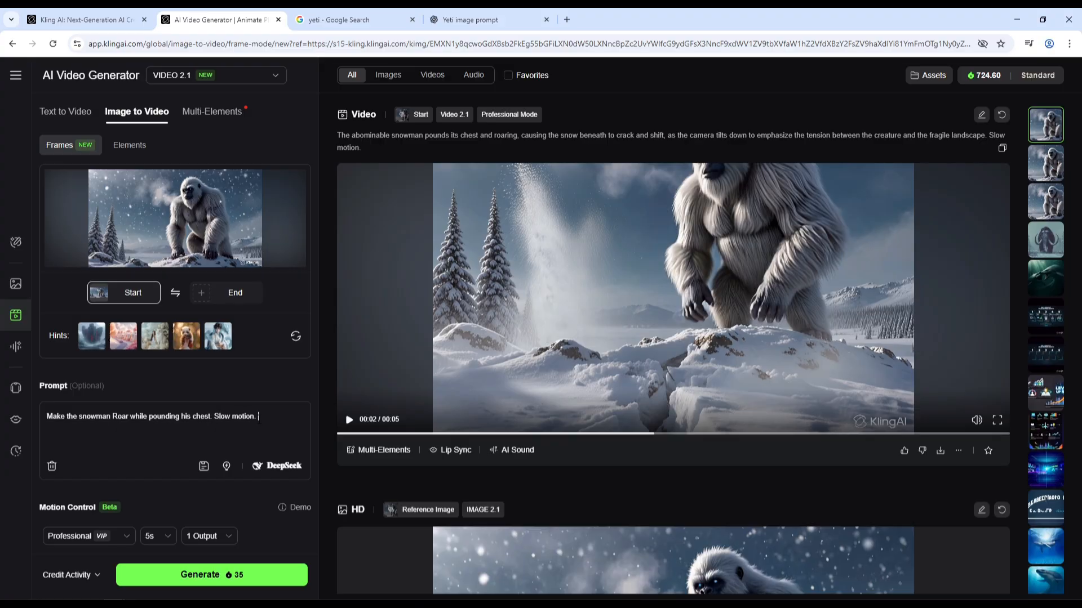
{"action": "left_click_drag", "start_coordinate": [270, 414], "coordinate": [47, 414]}
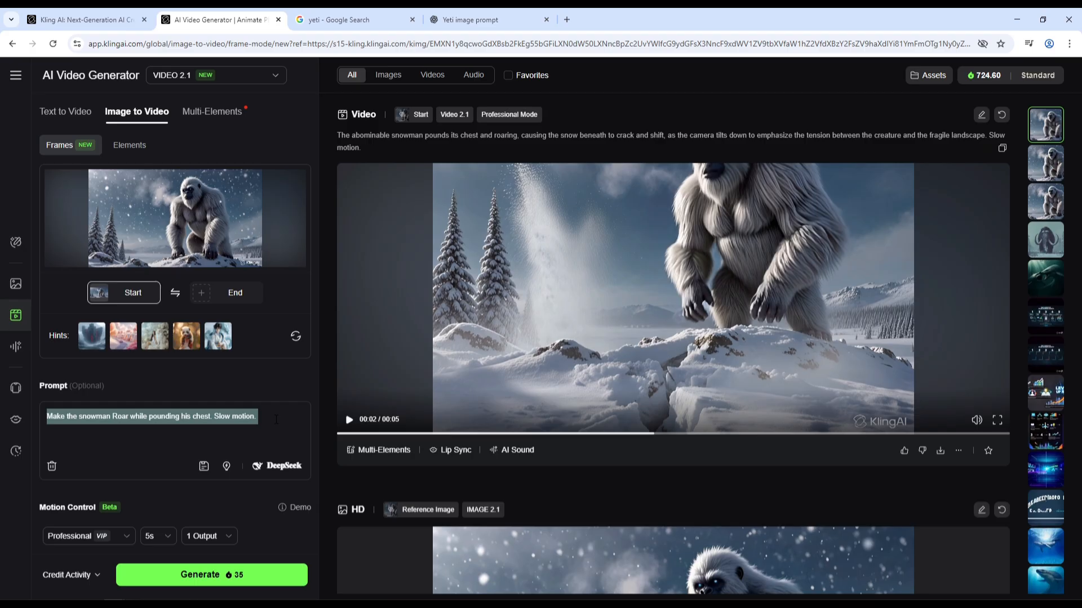
{"action": "left_click_drag", "start_coordinate": [211, 417], "coordinate": [277, 422]}
{"action": "left_click", "coordinate": [282, 419]}
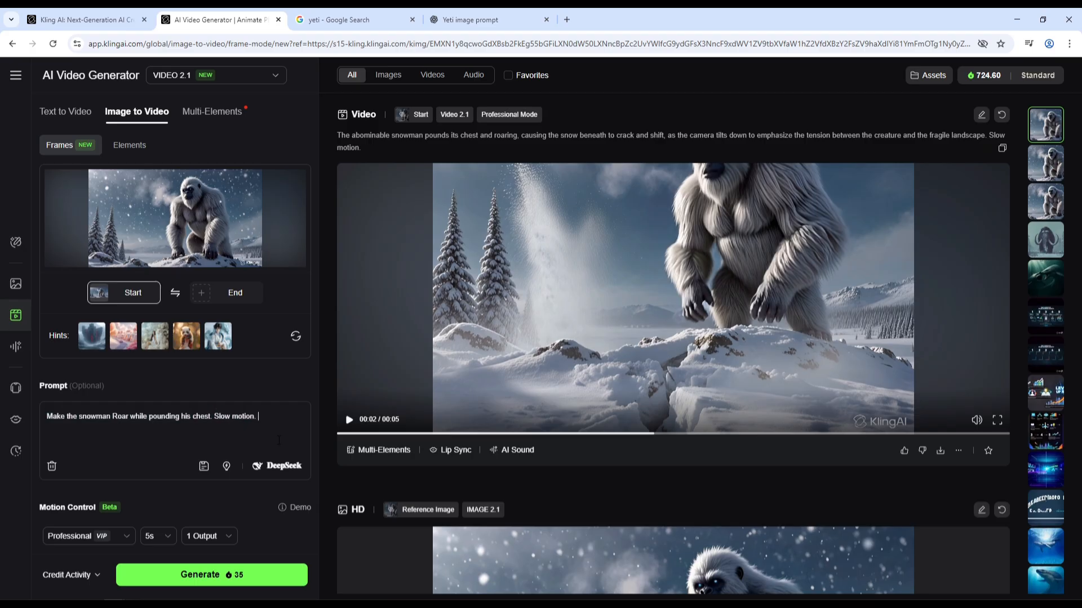
{"action": "left_click", "coordinate": [241, 580]}
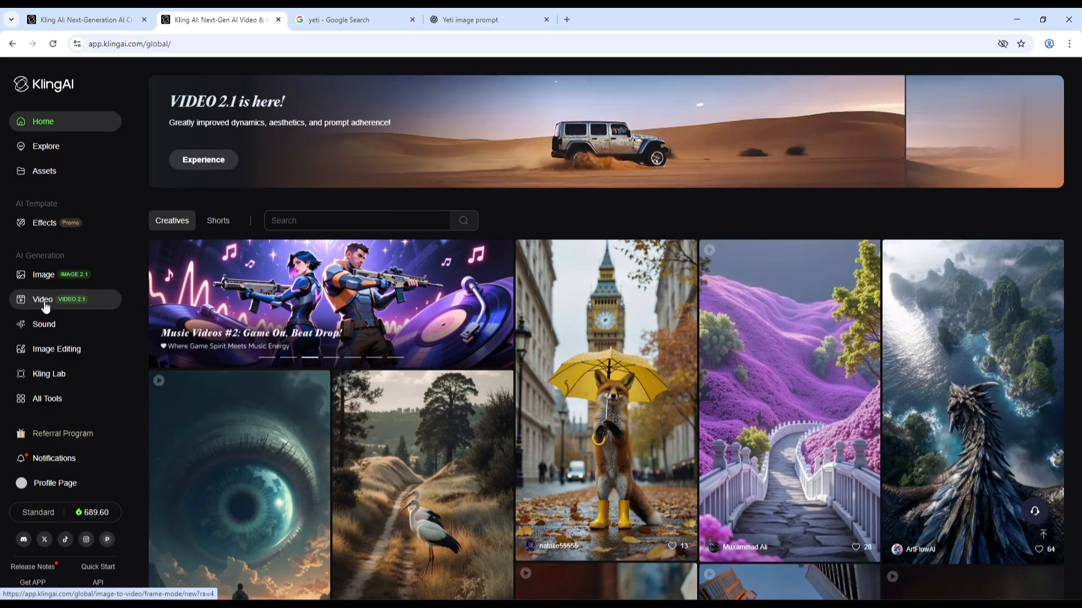
Open Text to Video and ask the DeepSeek assistant: 'A big snowman roaring up on a hill. And paunding his chest.'.
{"action": "left_click", "coordinate": [44, 305]}
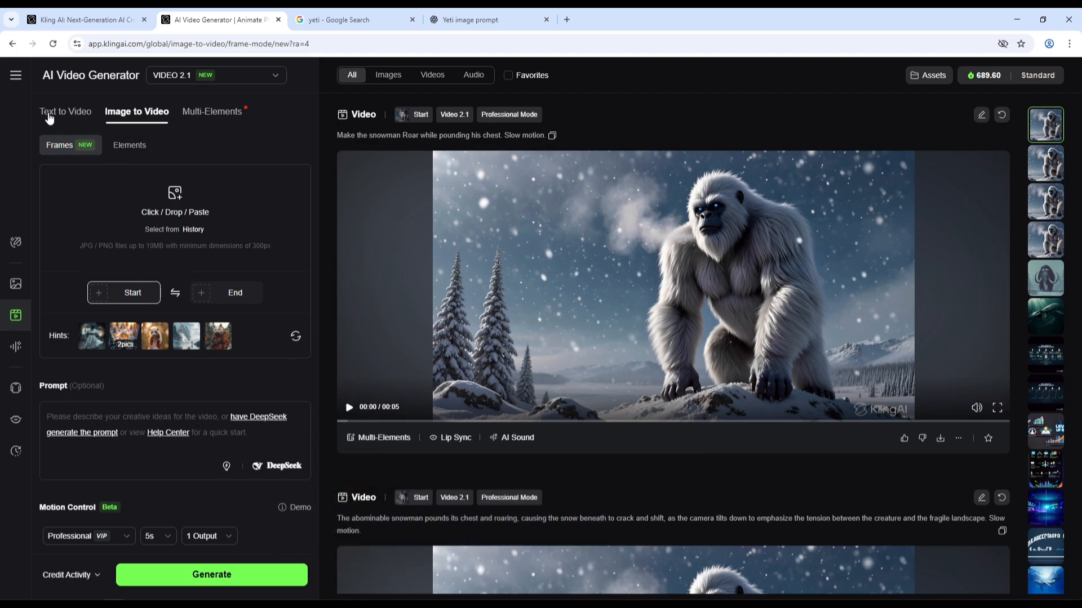
{"action": "left_click", "coordinate": [71, 116]}
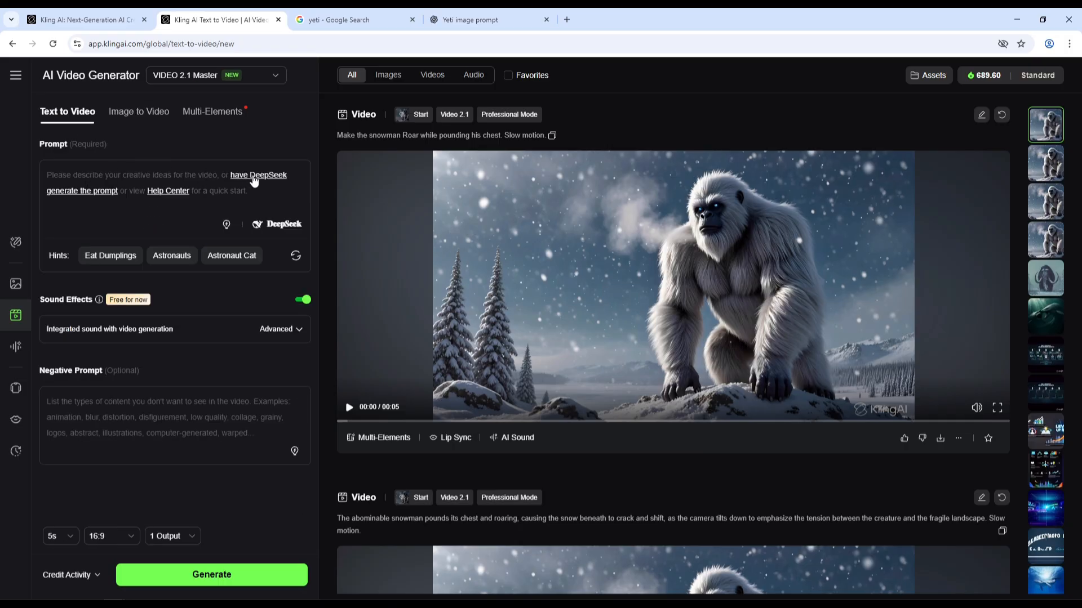
{"action": "left_click", "coordinate": [254, 176]}
{"action": "left_click", "coordinate": [420, 506]}
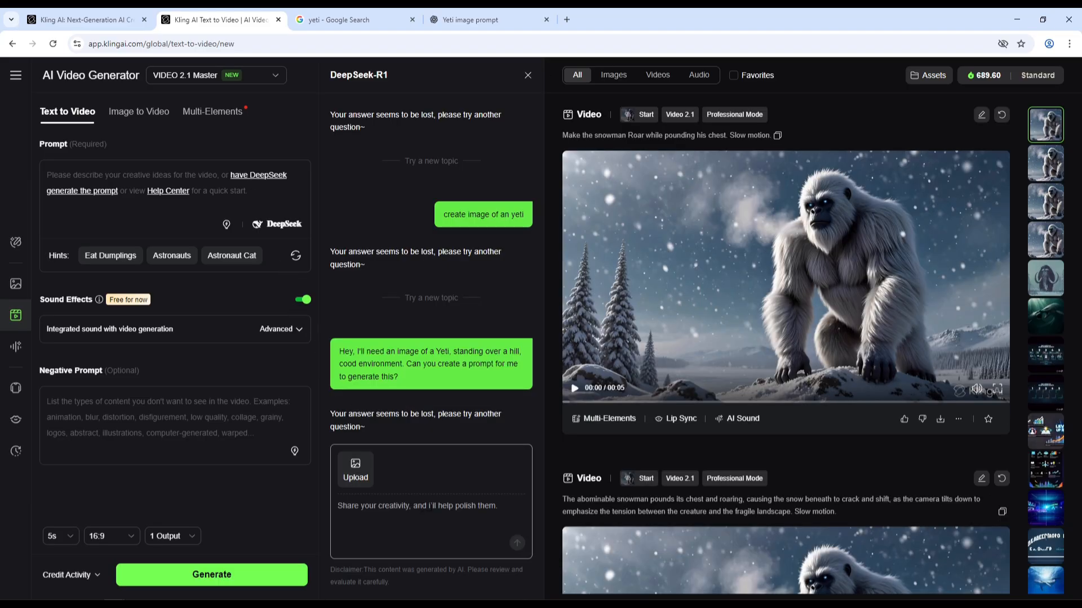
{"action": "type", "text": "A big snowman roaring up on a hill. And paunding his chest."}
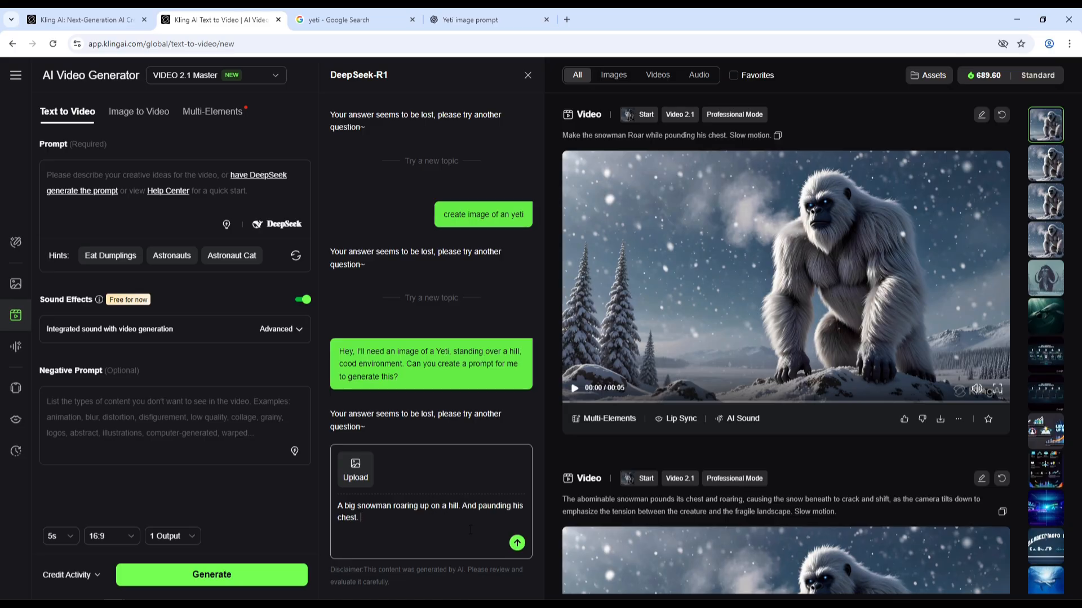
{"action": "left_click", "coordinate": [517, 544]}
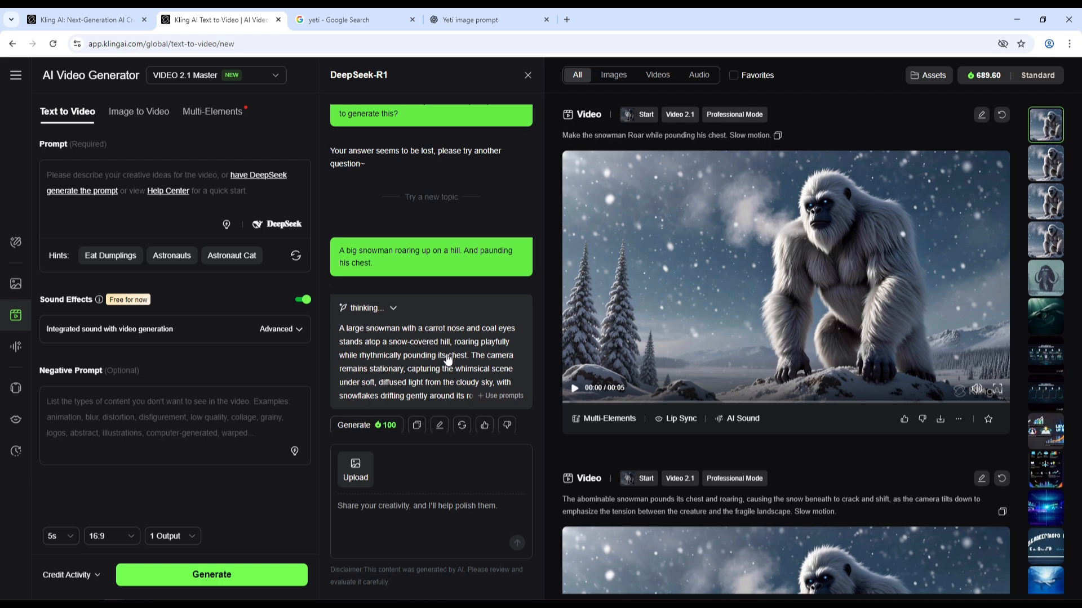
Use DeepSeek's generated snowman prompt in the video prompt box.
{"action": "left_click", "coordinate": [415, 344]}
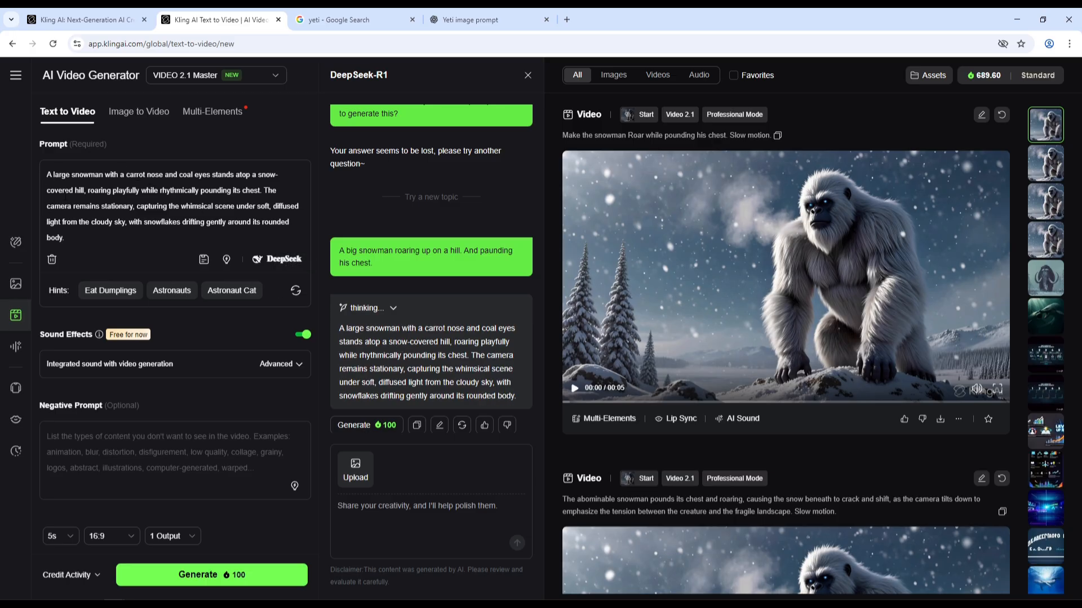
{"action": "left_click_drag", "start_coordinate": [49, 175], "coordinate": [106, 244]}
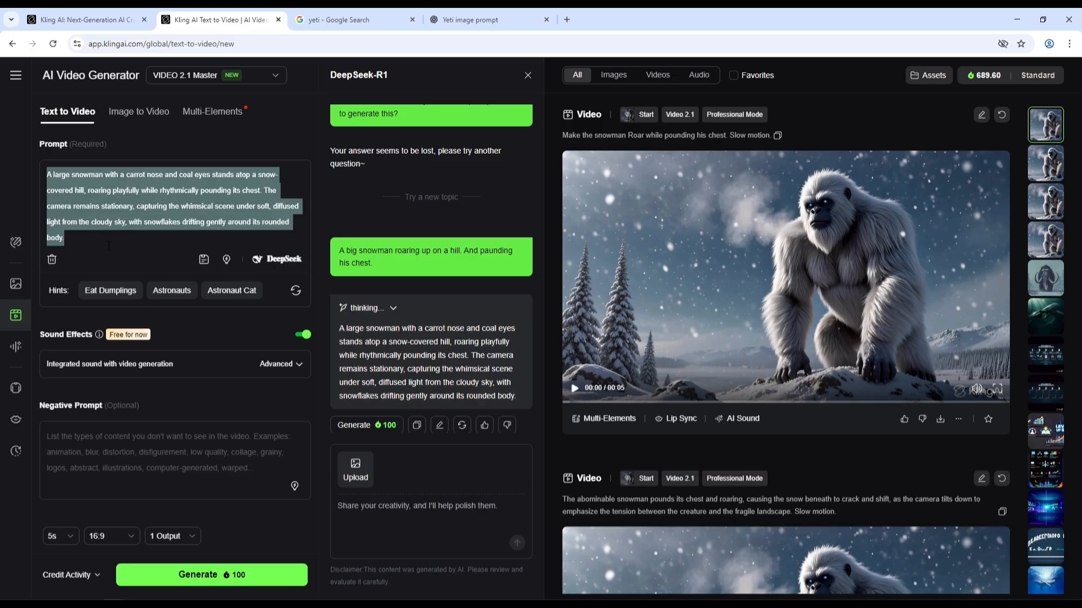
{"action": "left_click", "coordinate": [112, 238]}
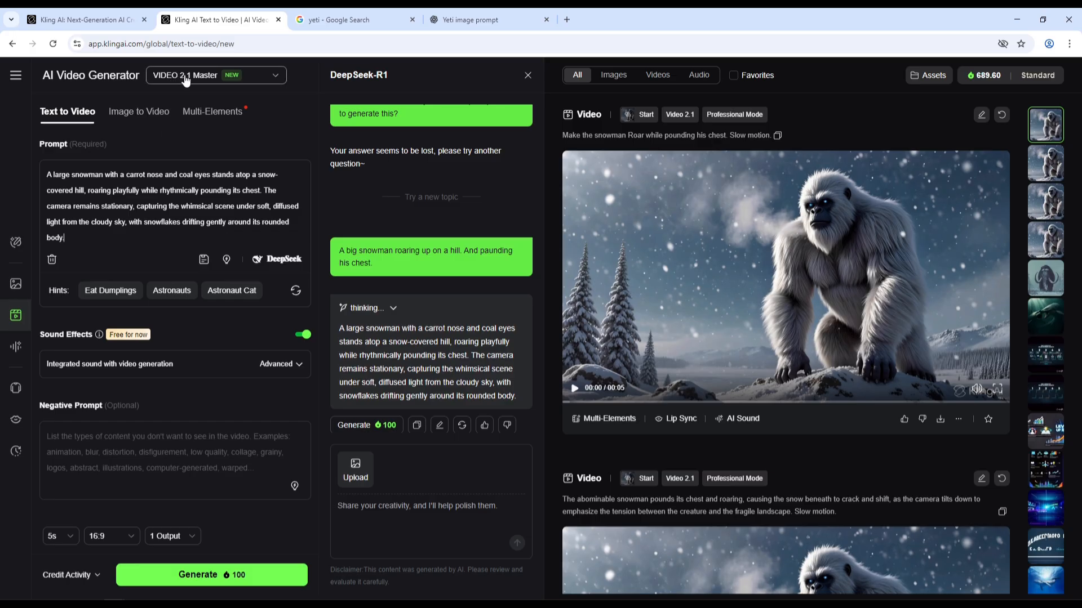
Switch the video model to VIDEO 1.6.
{"action": "left_click", "coordinate": [253, 80]}
{"action": "left_click", "coordinate": [262, 189]}
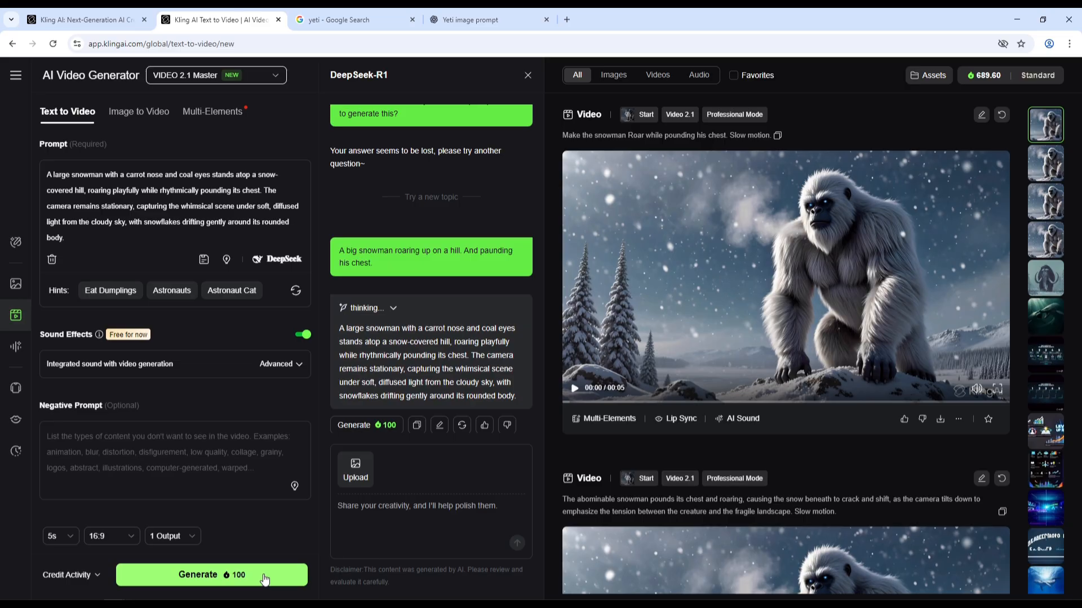
{"action": "left_click", "coordinate": [244, 79]}
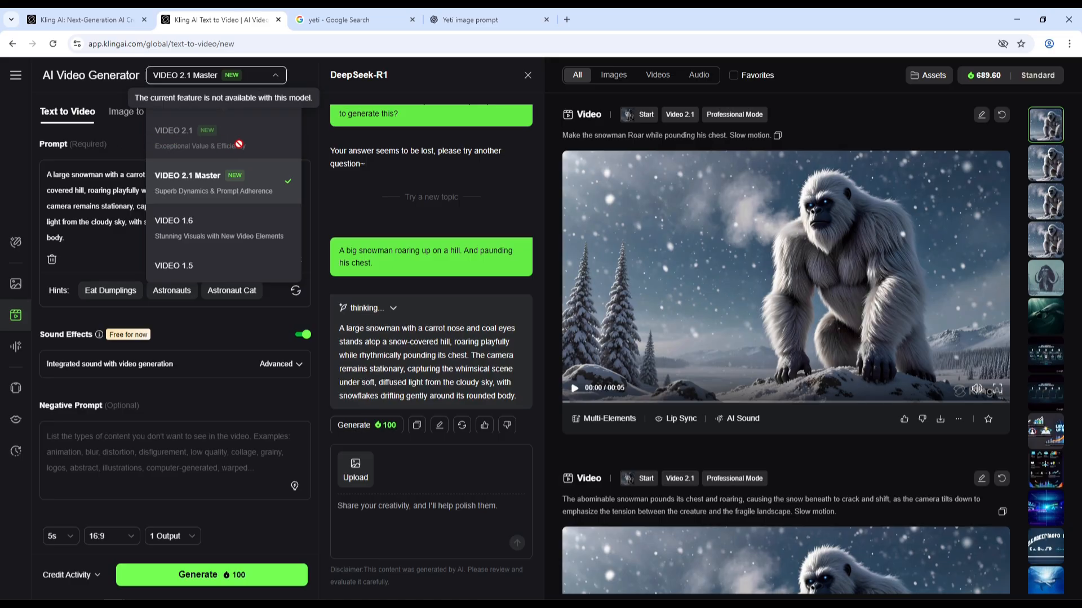
{"action": "left_click", "coordinate": [303, 70]}
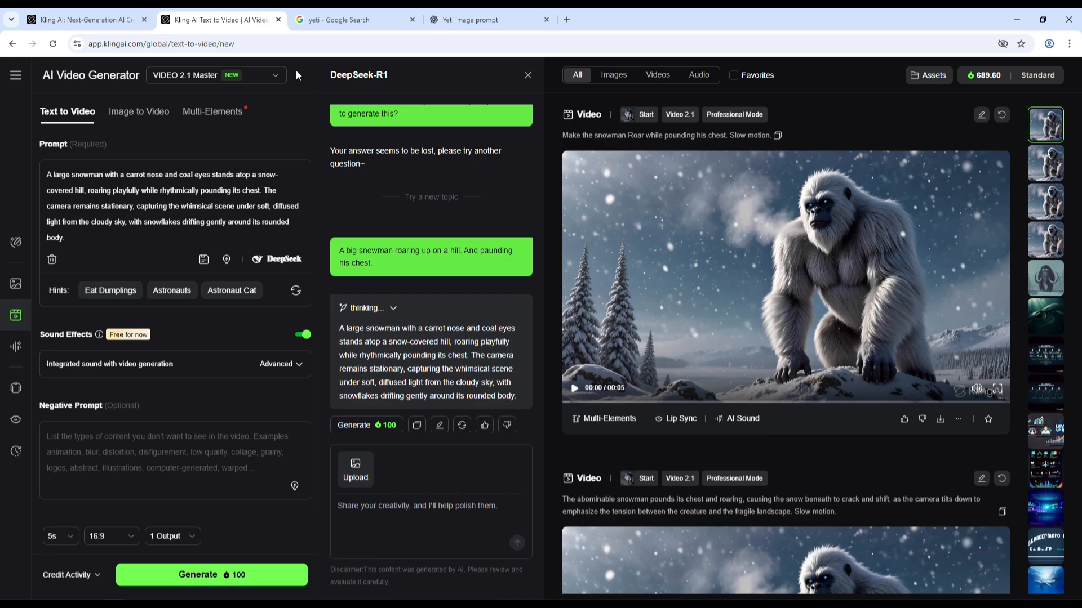
{"action": "left_click", "coordinate": [194, 77]}
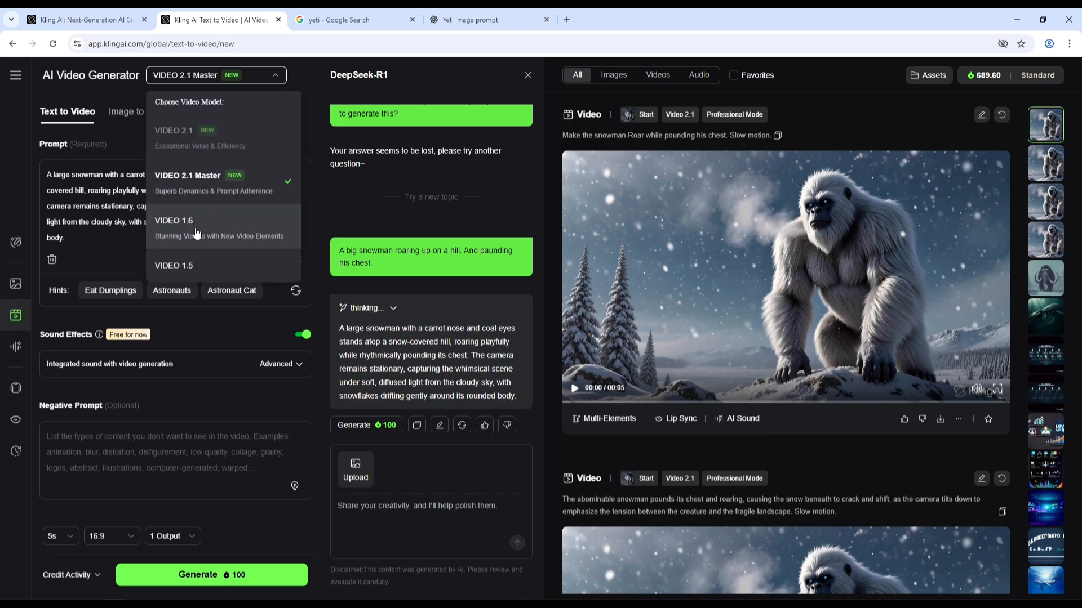
{"action": "left_click", "coordinate": [233, 230]}
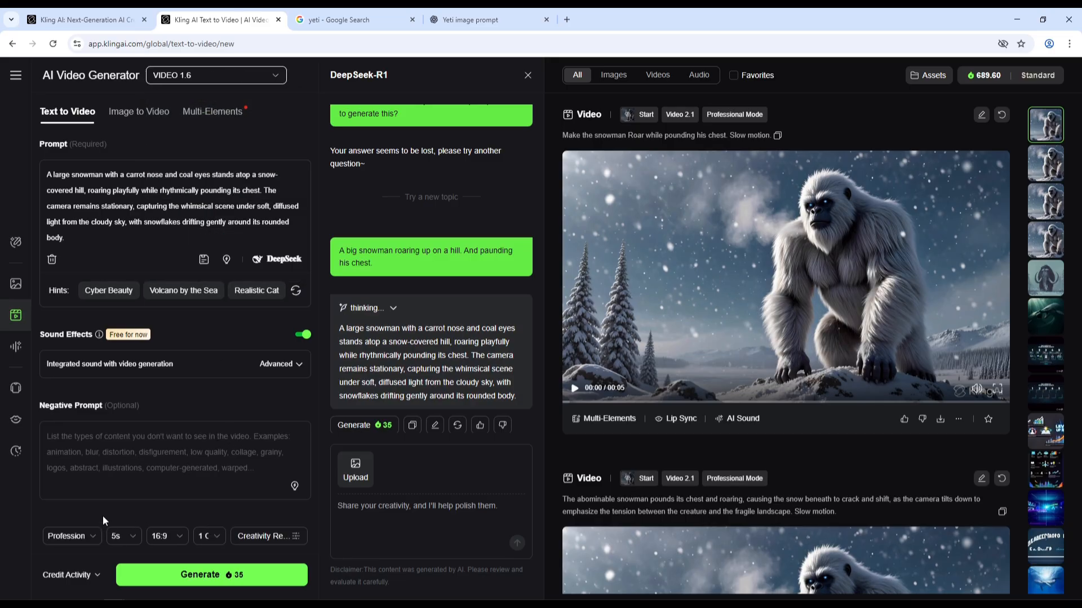
Set the generation mode to Standard, keeping the 16:9 aspect ratio and 1 output.
{"action": "left_click", "coordinate": [53, 535]}
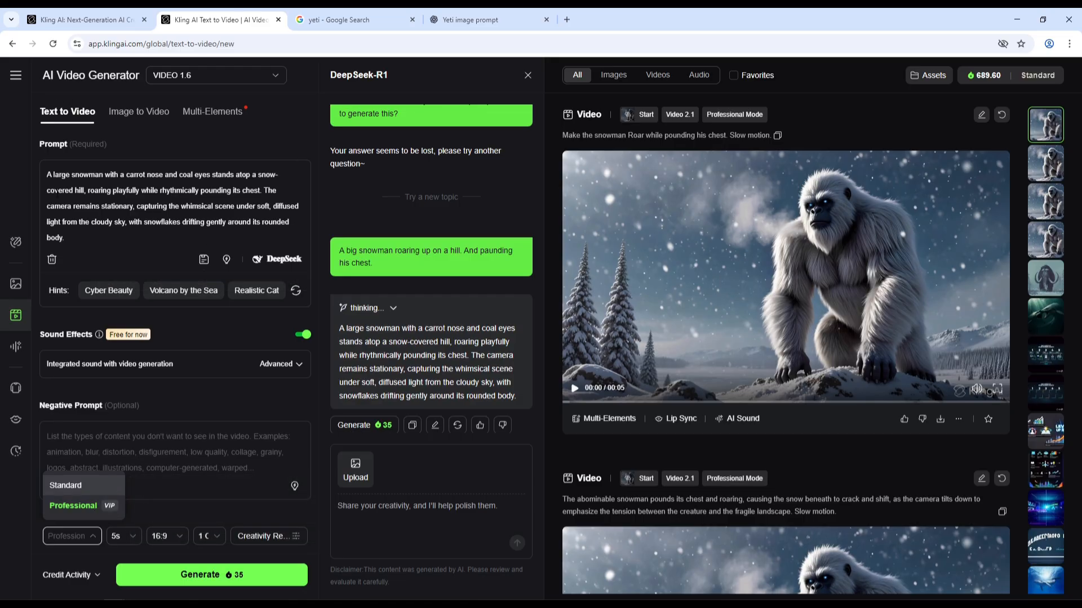
{"action": "left_click", "coordinate": [78, 492]}
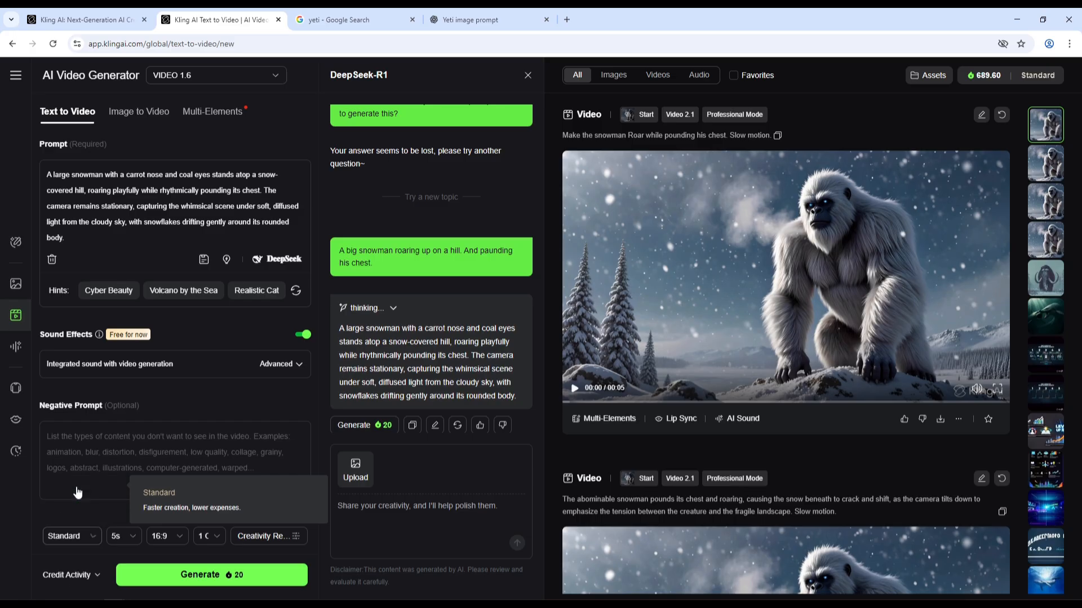
{"action": "left_click", "coordinate": [181, 541]}
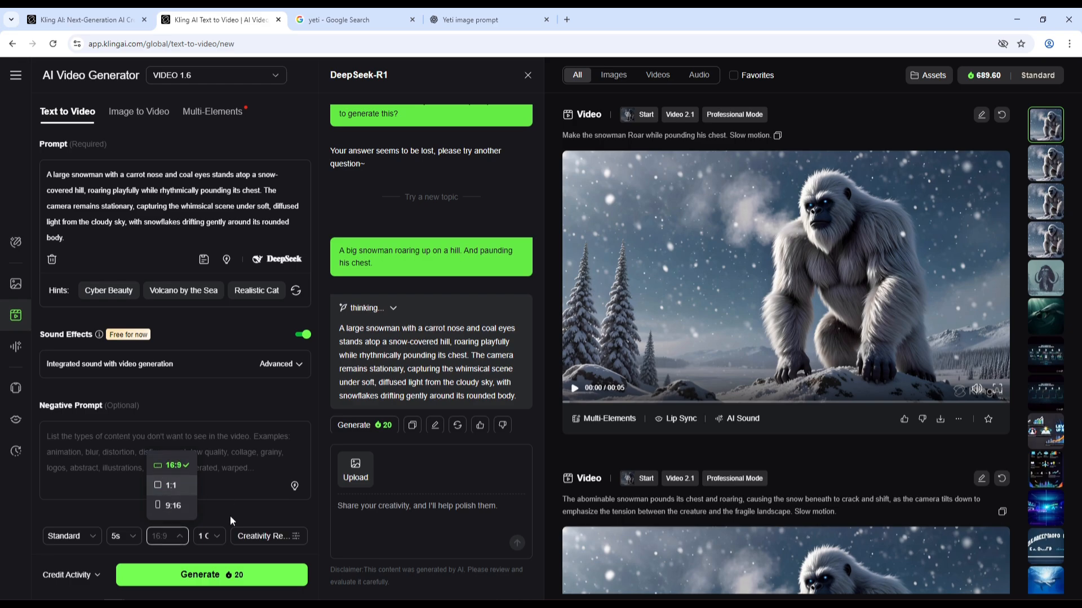
{"action": "left_click", "coordinate": [219, 538]}
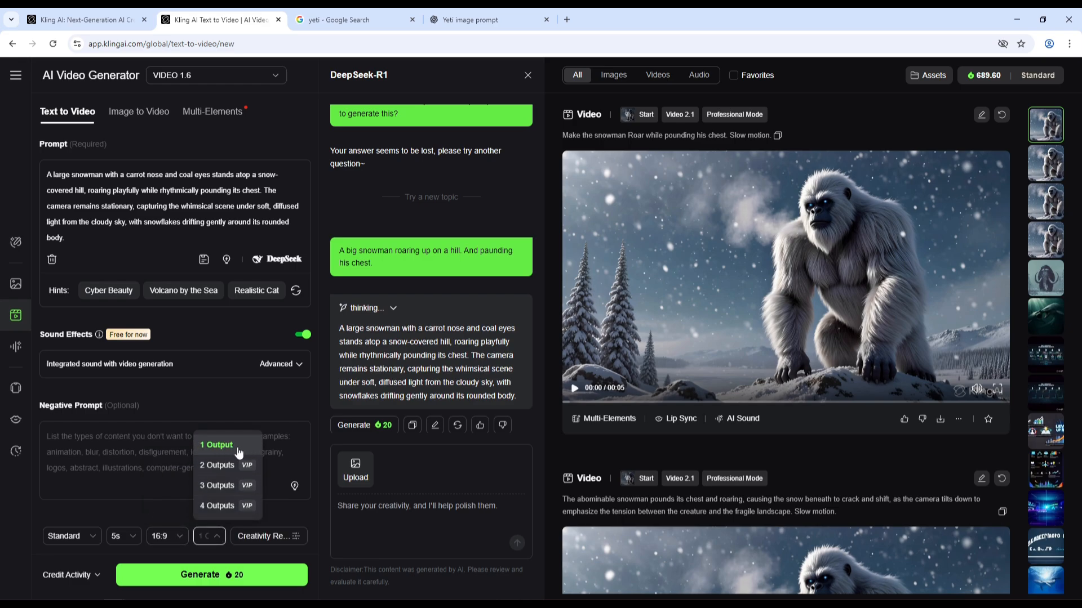
{"action": "left_click", "coordinate": [239, 453]}
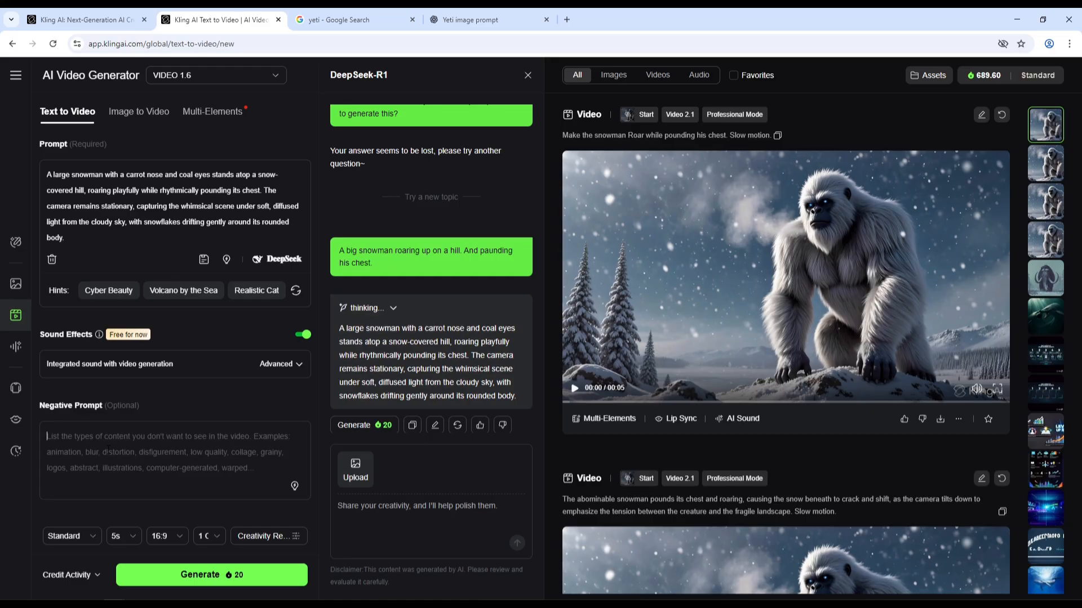
Generate the snowman text-to-video clip with the DeepSeek prompt.
{"action": "left_click", "coordinate": [209, 580]}
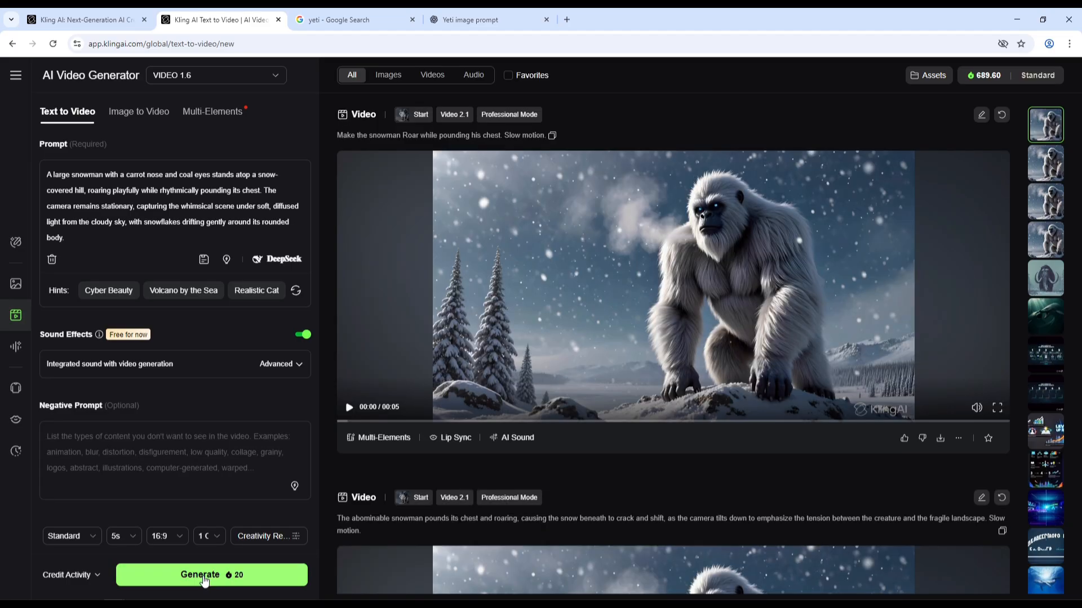
{"action": "left_click", "coordinate": [205, 579]}
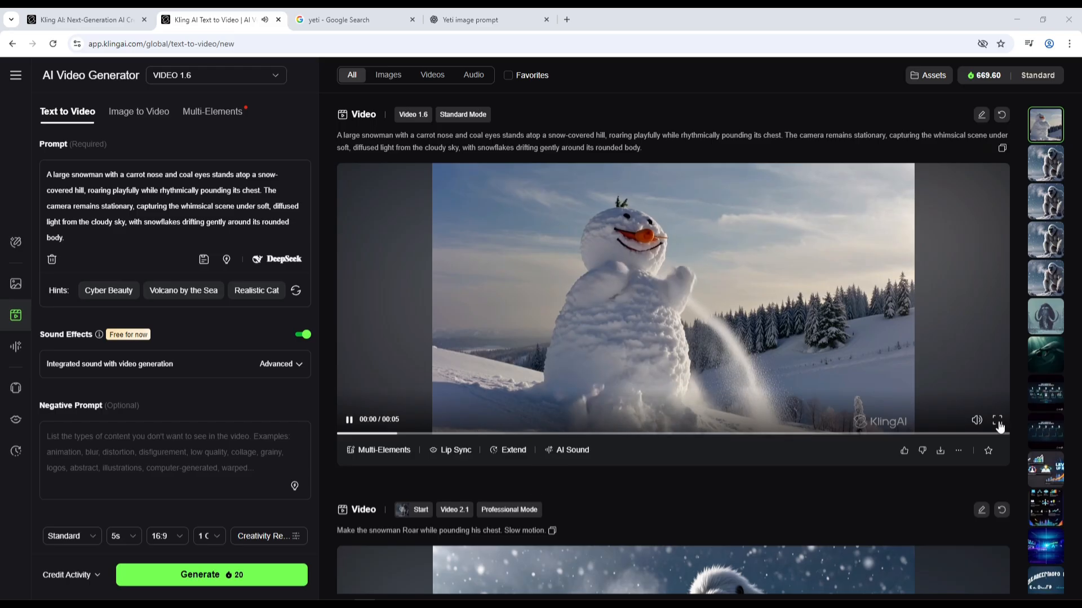